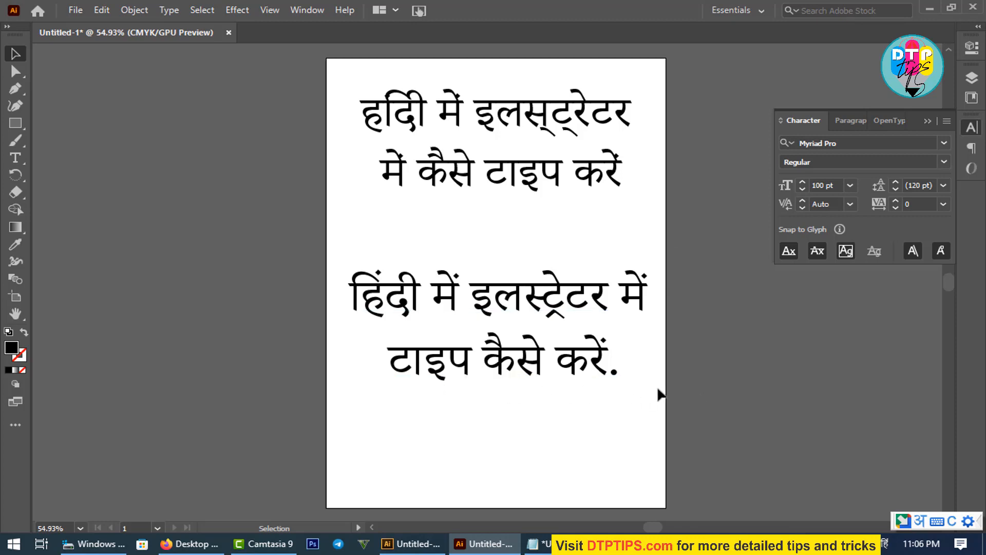
- Create a new blank document and set the font size to 100 pt with English keyboard input
{"action": "left_click", "coordinate": [78, 9]}
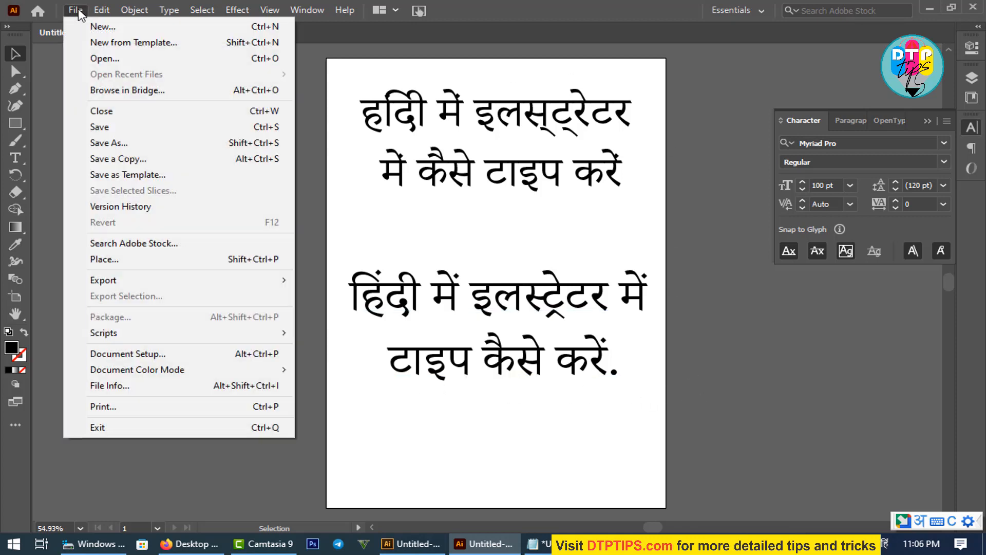
{"action": "left_click", "coordinate": [88, 27]}
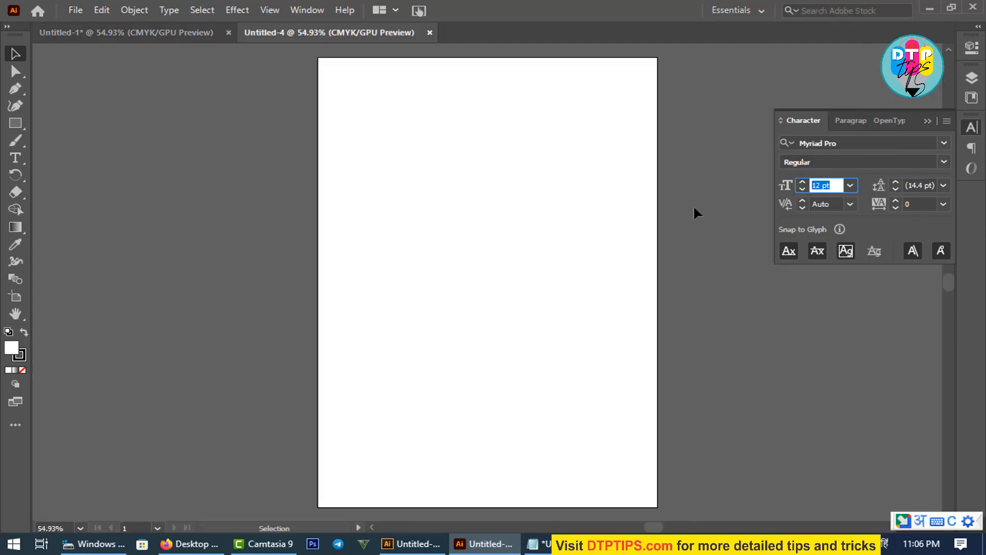
{"action": "type", "text": "00"}
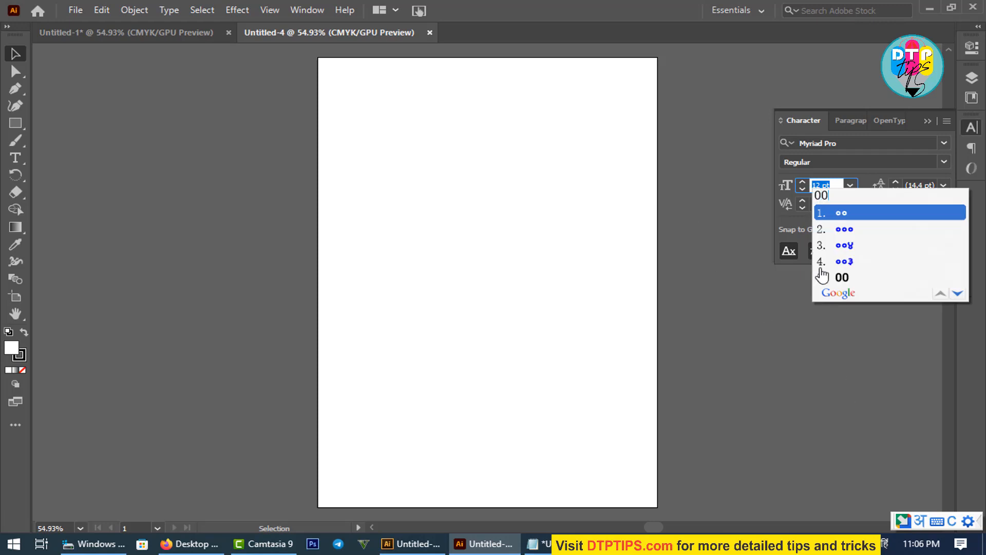
{"action": "left_click", "coordinate": [765, 327]}
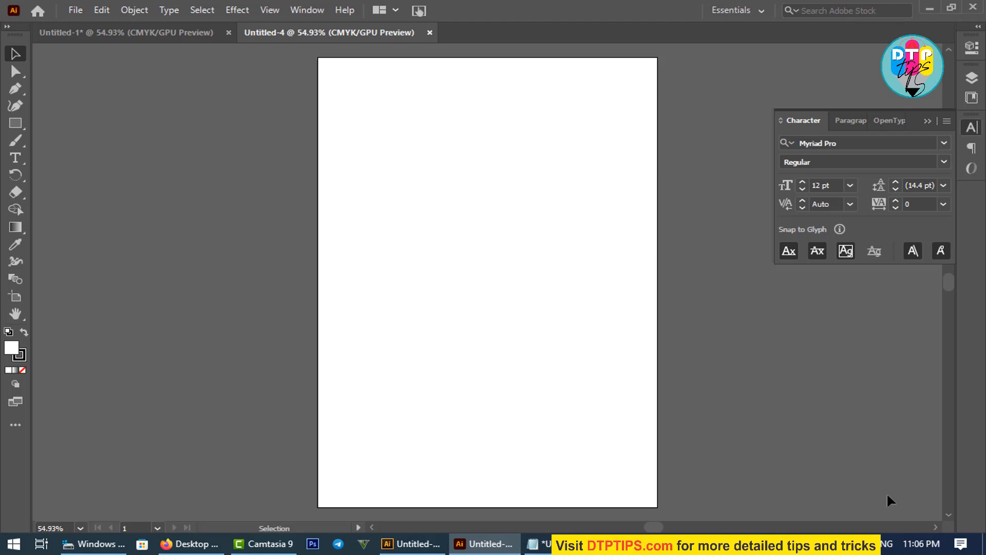
{"action": "left_click", "coordinate": [829, 185]}
{"action": "type", "text": "100"}
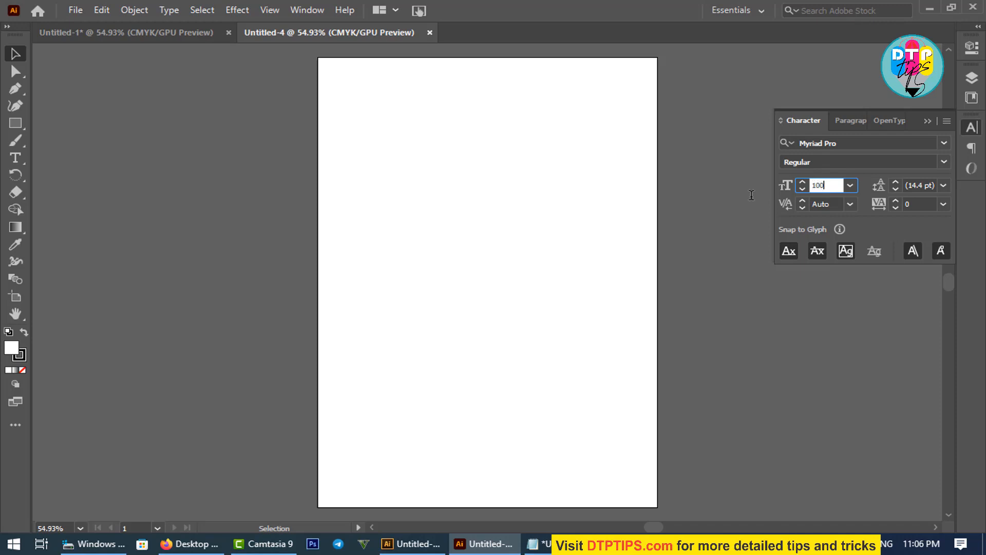
{"action": "key", "text": "Return"}
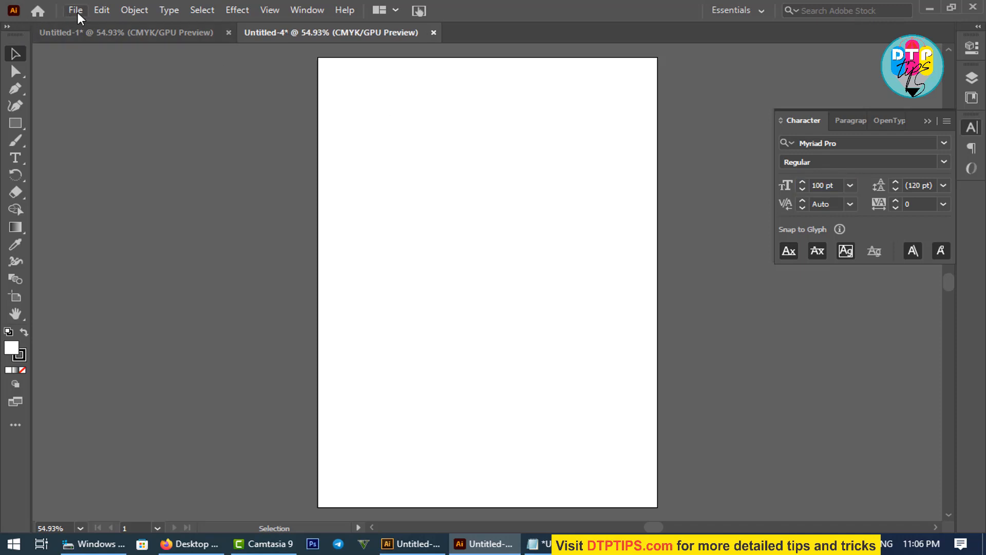
- Start a point text near the artboard's top edge, switch to Google Hindi input and enter HINDI transliterated as हिंदी
{"action": "left_click", "coordinate": [15, 156]}
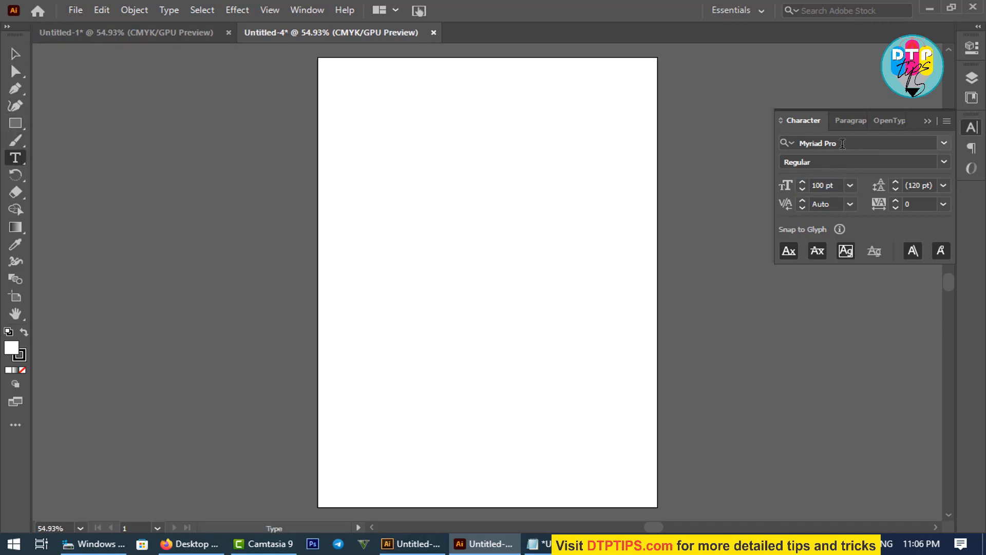
{"action": "left_click", "coordinate": [440, 104]}
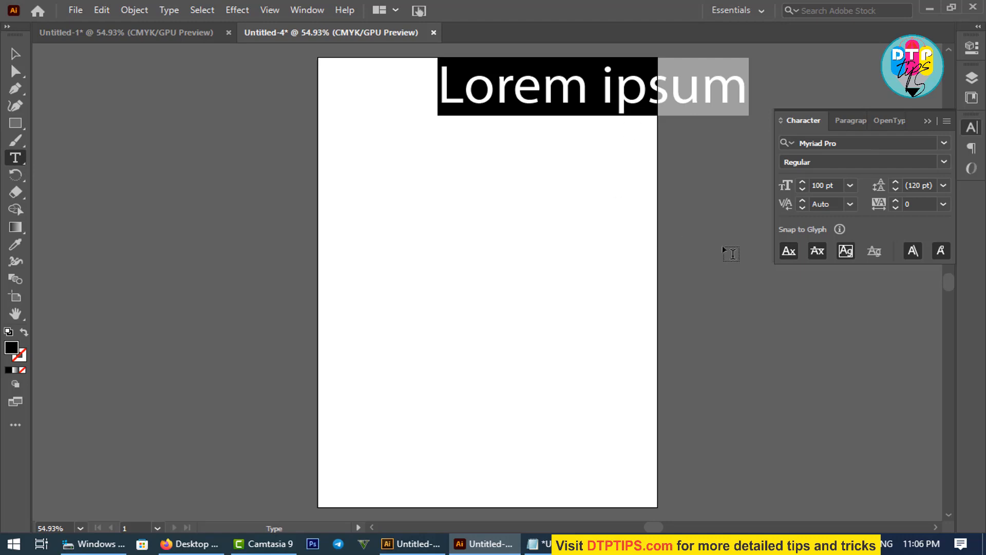
{"action": "key", "text": "alt+shift"}
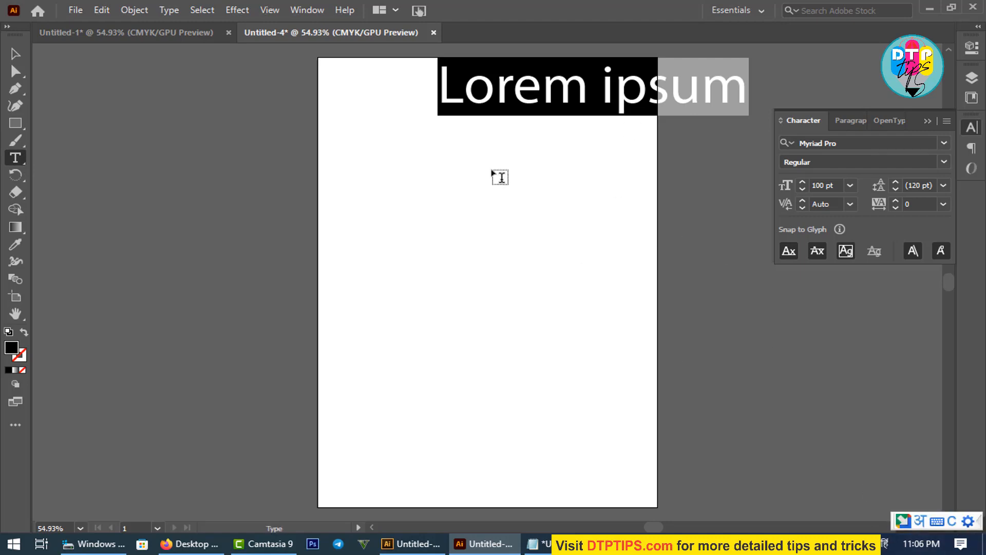
{"action": "type", "text": "HINDI"}
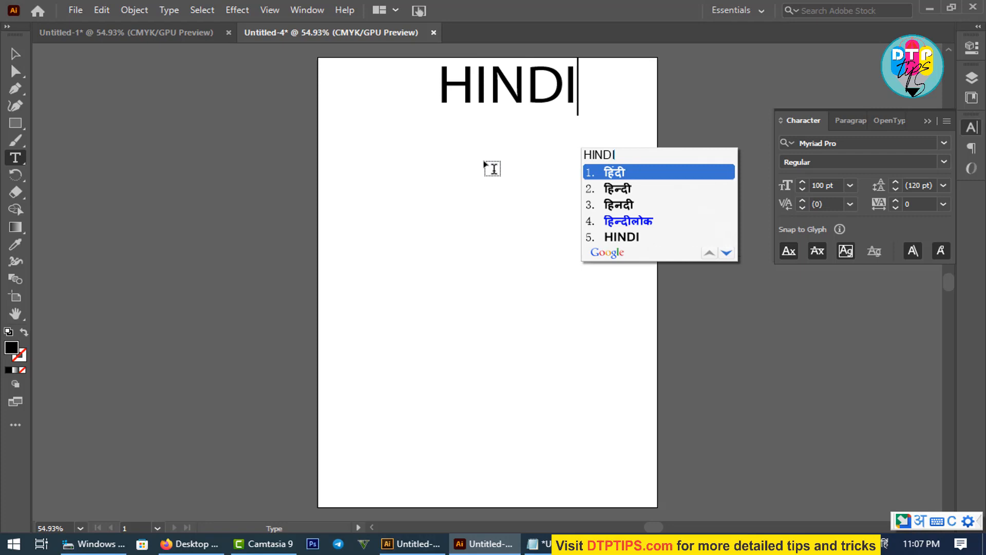
{"action": "key", "text": "space"}
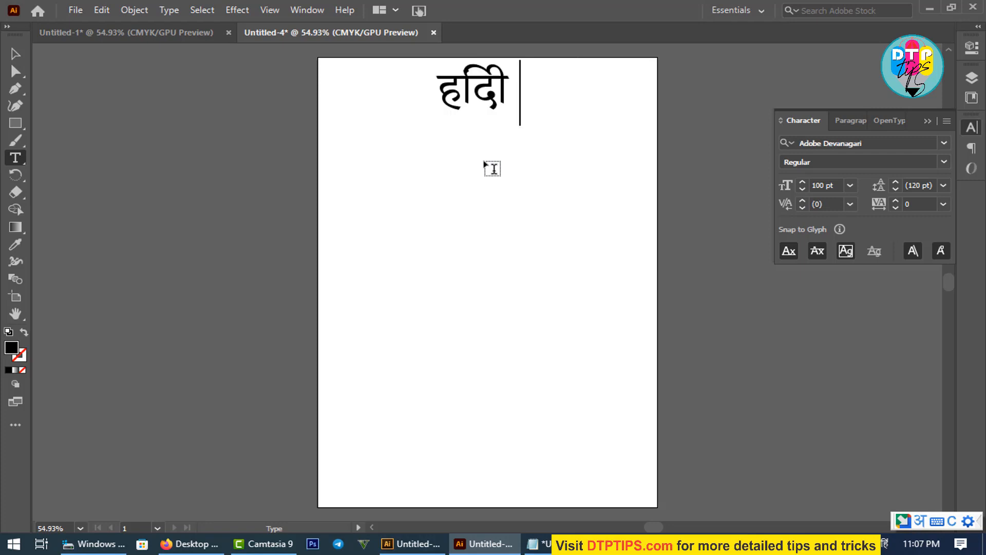
- Add a second word to the first line by transliterating HINDI with the alternative suggestion हिन्दी
{"action": "type", "text": "HINID"}
{"action": "key", "text": "BackSpace"}
{"action": "key", "text": "BackSpace"}
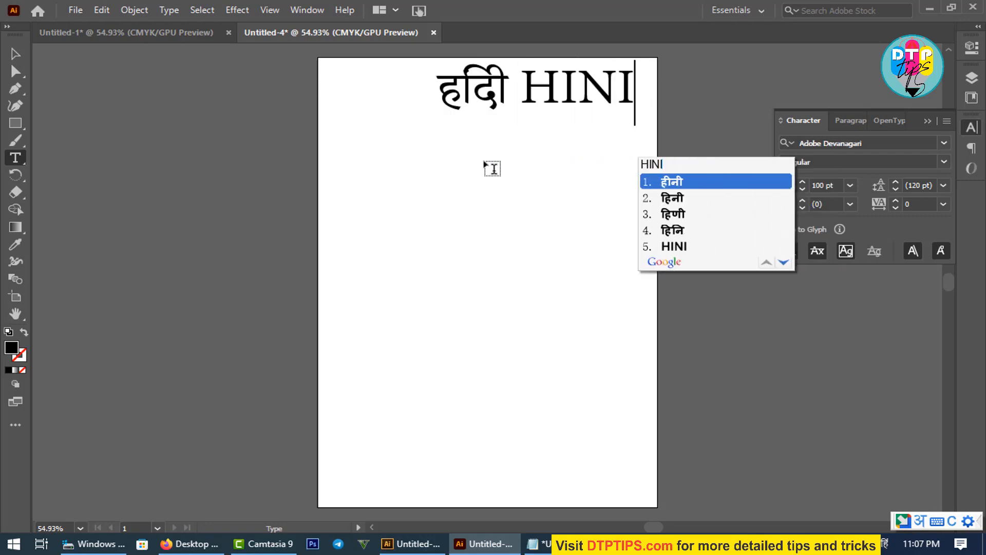
{"action": "type", "text": "DI"}
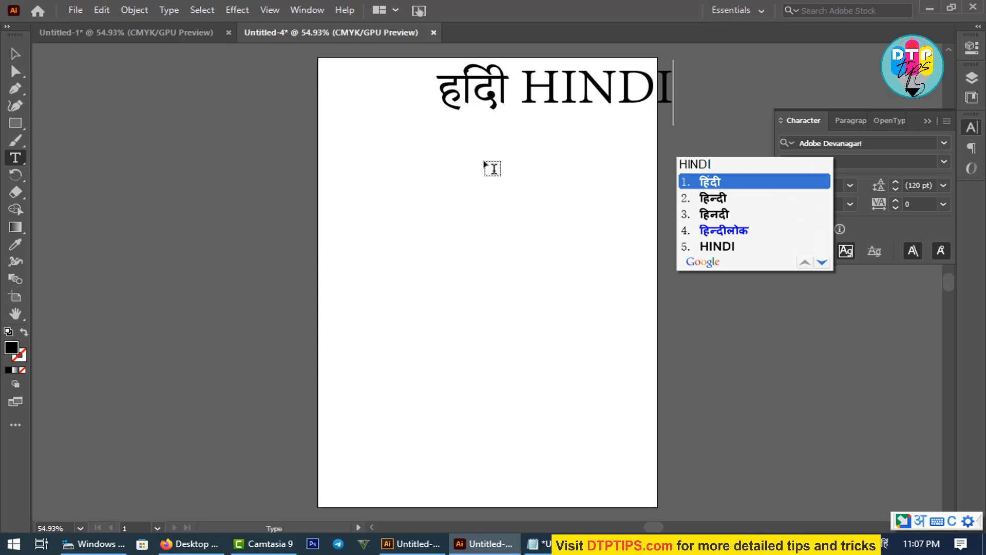
{"action": "key", "text": "Down"}
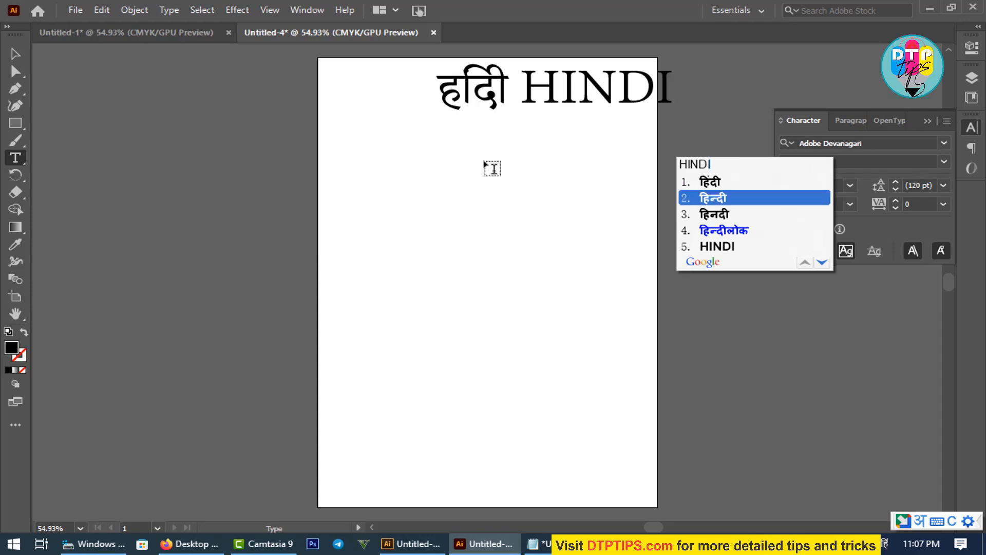
{"action": "key", "text": "Return"}
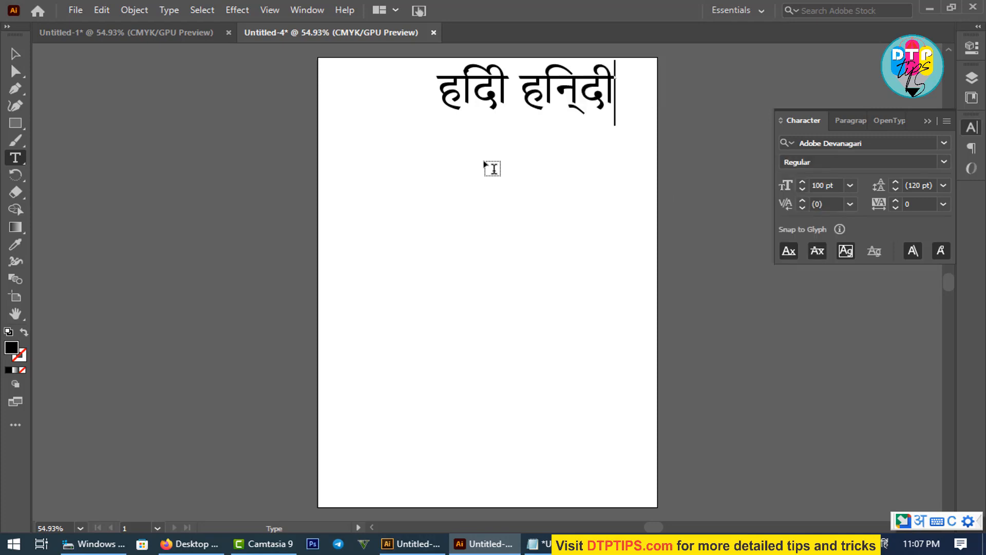
- Add a second line to the text reading में टाइप करें in Hindi transliteration
{"action": "key", "text": "Return"}
{"action": "type", "text": "E"}
{"action": "key", "text": "BackSpace"}
{"action": "type", "text": "MEI"}
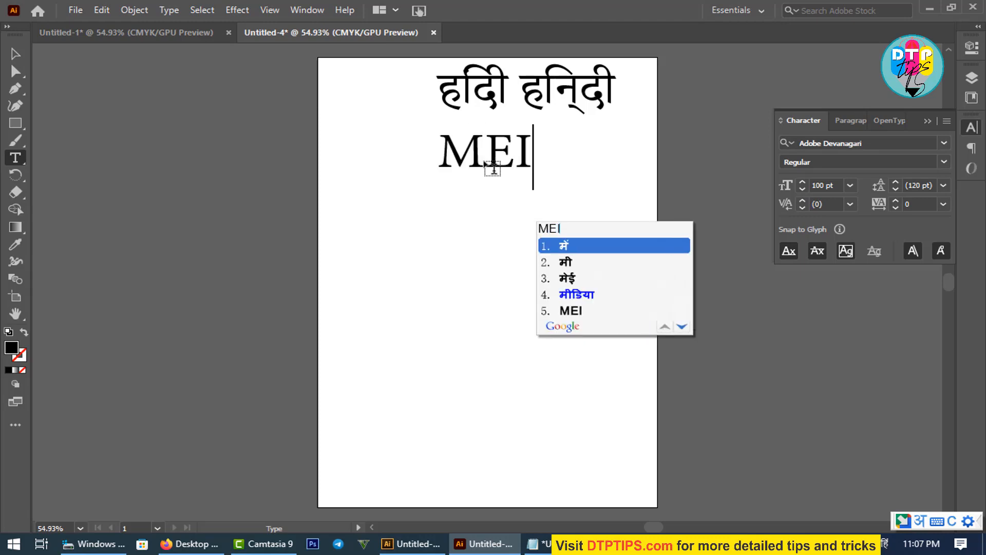
{"action": "key", "text": "space"}
{"action": "type", "text": "TYP KAREIN"}
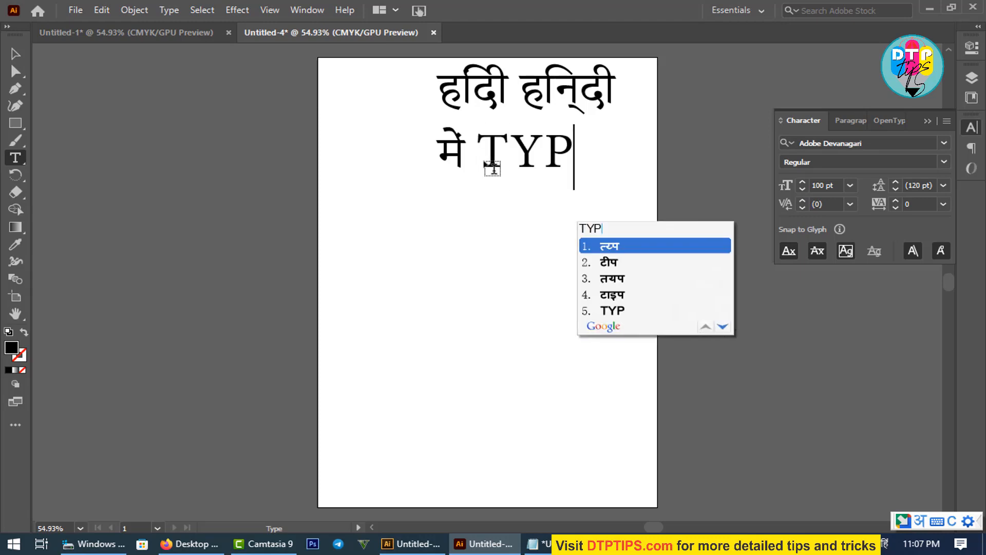
{"action": "key", "text": "space"}
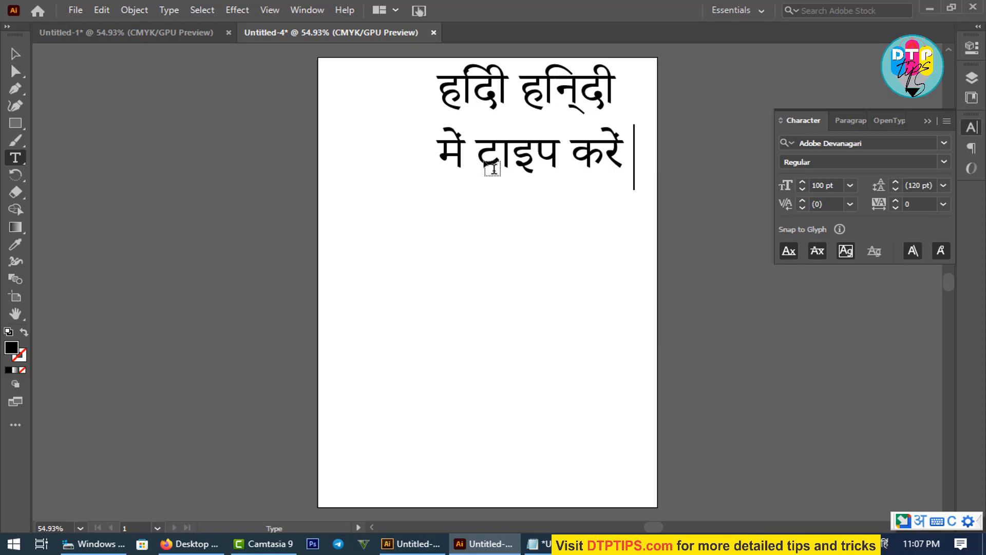
- Add a third line with ILLUSTRATOR transliterated as इलस्ट्रेटर, and move the whole text object about 43 mm to the left
{"action": "key", "text": "Return"}
{"action": "type", "text": "ILLUSTRATOR"}
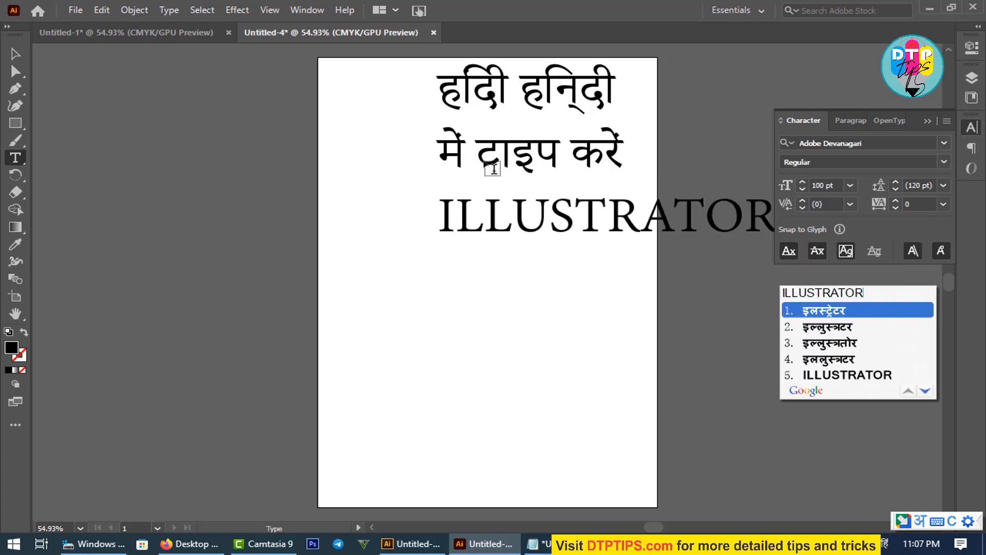
{"action": "key", "text": "space"}
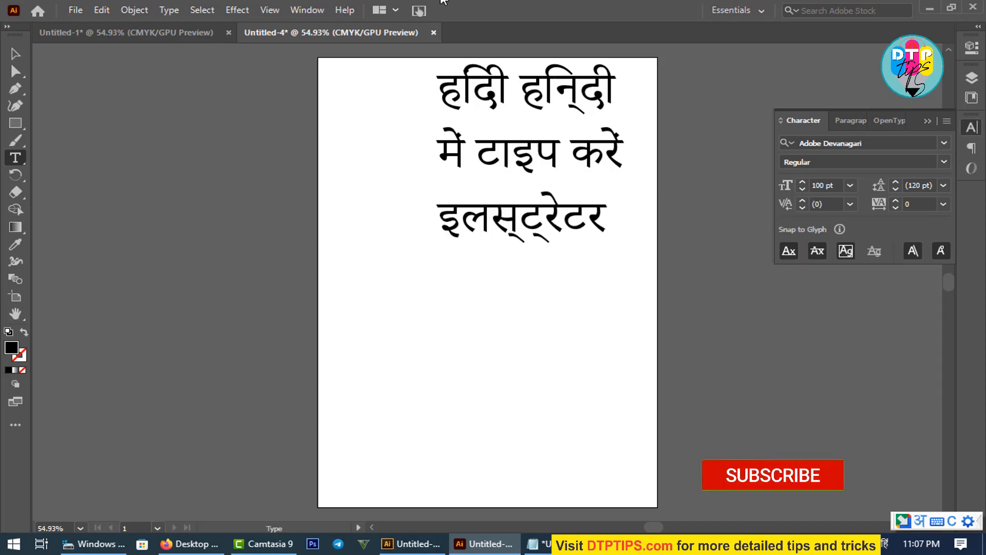
{"action": "key", "text": "Escape"}
{"action": "left_click_drag", "start_coordinate": [499, 154], "coordinate": [429, 155]}
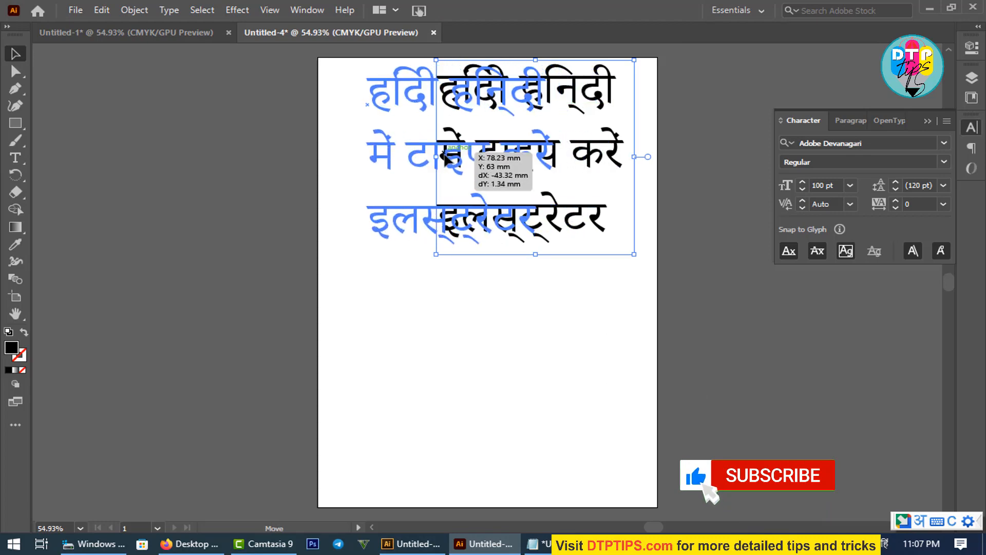
- Enable Show Indic Options in the Type preferences and apply the change
{"action": "left_click", "coordinate": [100, 11]}
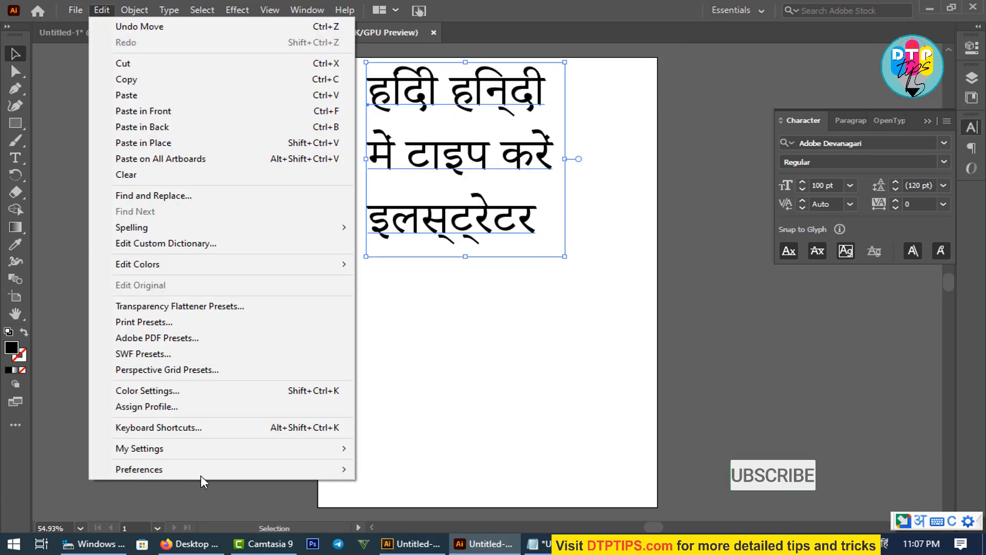
{"action": "mouse_move", "coordinate": [208, 469]}
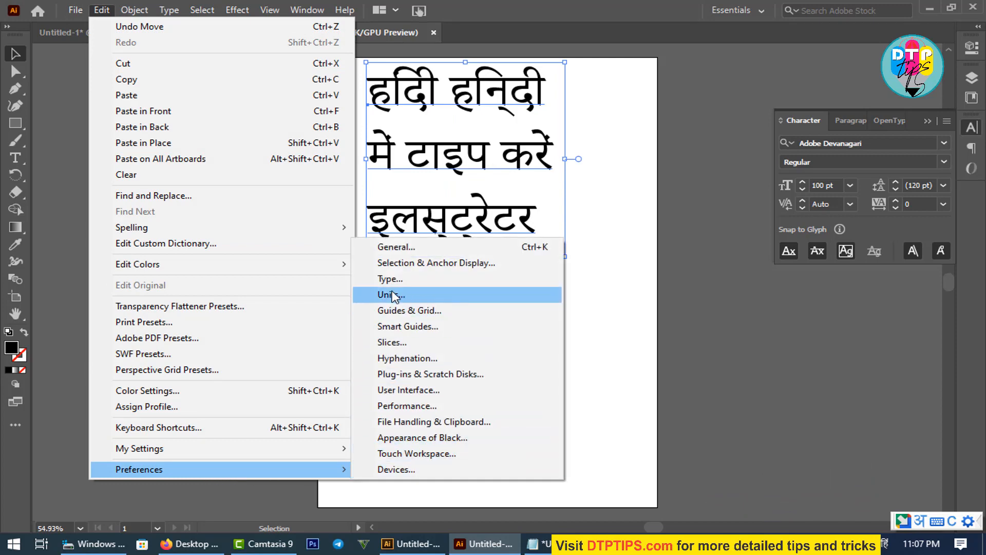
{"action": "left_click", "coordinate": [406, 281]}
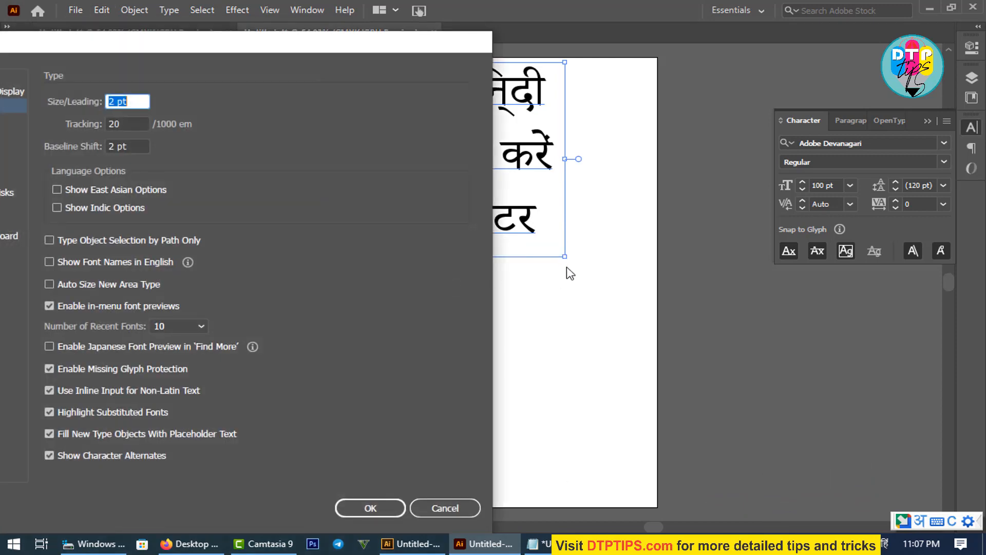
{"action": "left_click_drag", "start_coordinate": [128, 45], "coordinate": [466, 22]}
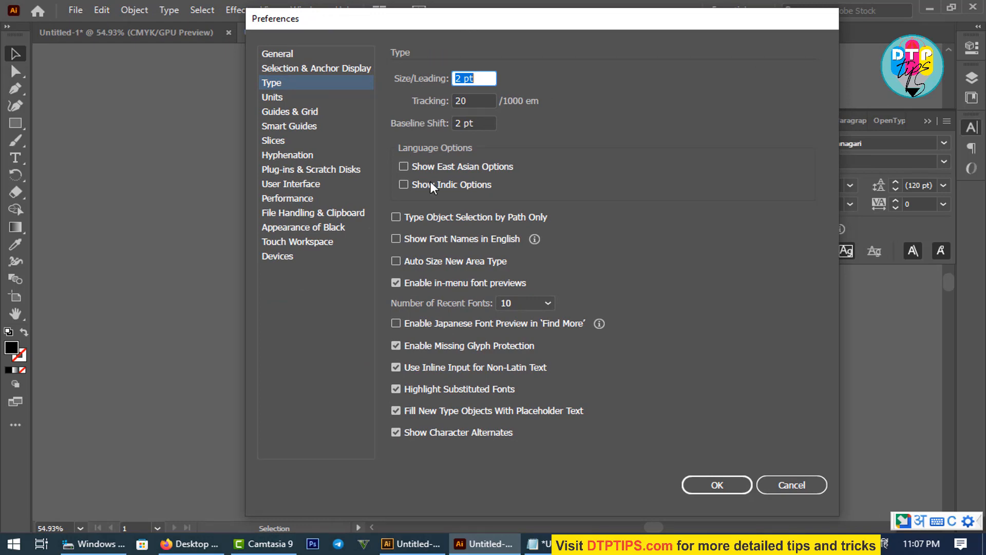
{"action": "left_click", "coordinate": [405, 183]}
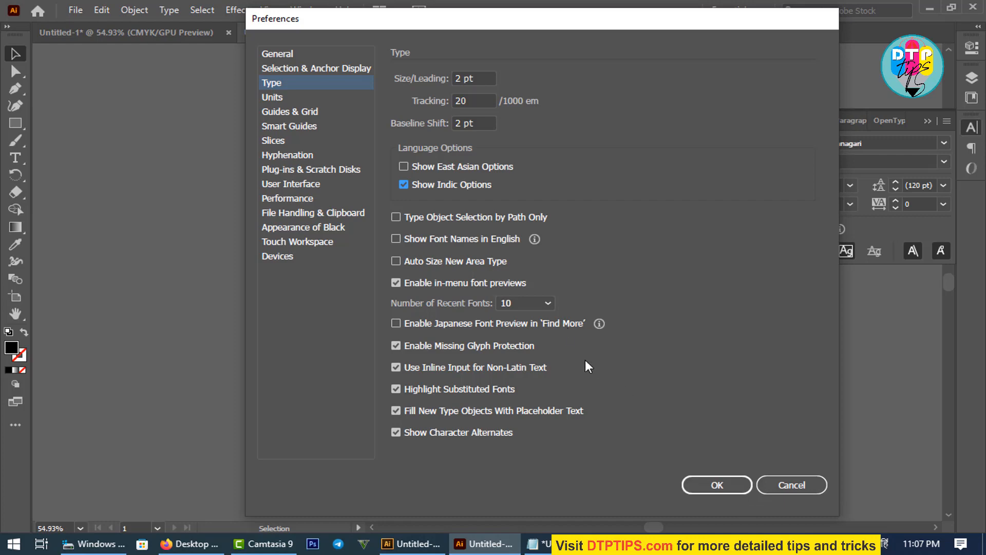
{"action": "left_click", "coordinate": [717, 485]}
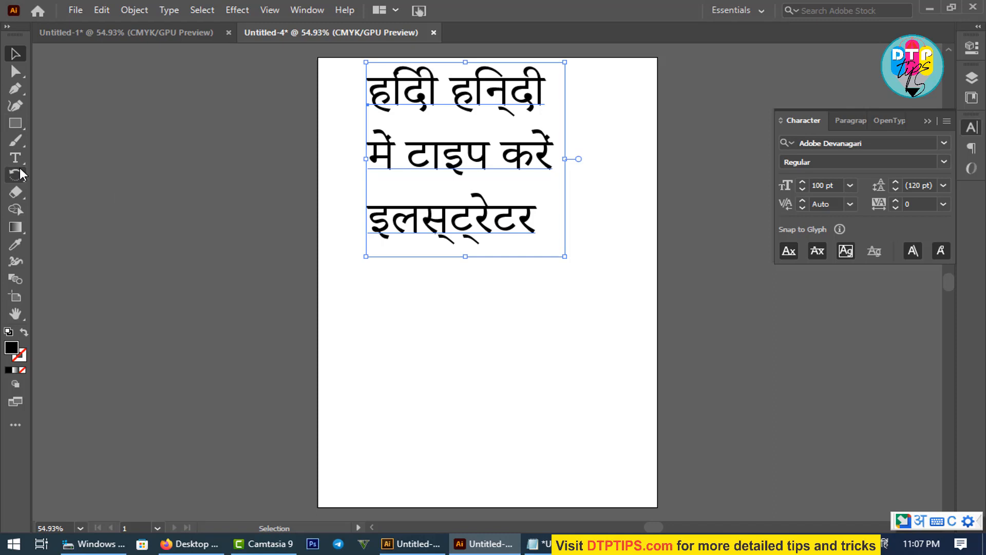
- Add a new point text reading हिन्दी में below the existing text and move it slightly down and to the left
{"action": "left_click", "coordinate": [15, 158]}
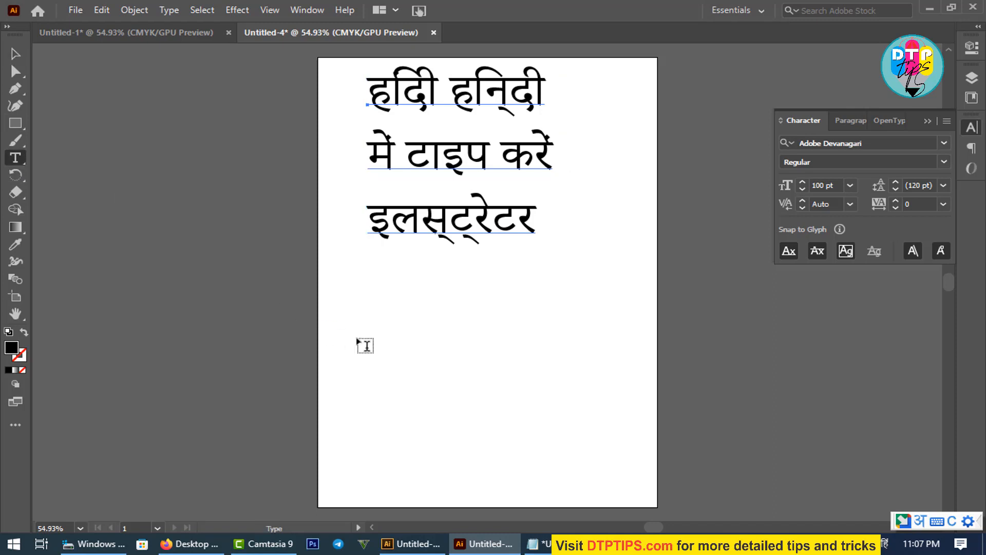
{"action": "left_click", "coordinate": [365, 285]}
{"action": "type", "text": "HINID"}
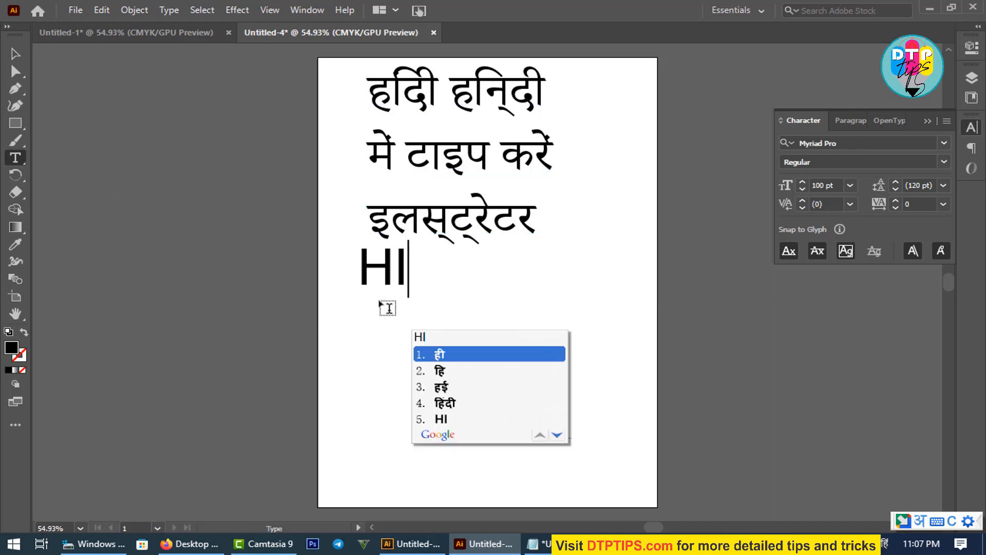
{"action": "key", "text": "BackSpace"}
{"action": "key", "text": "BackSpace"}
{"action": "type", "text": "DI"}
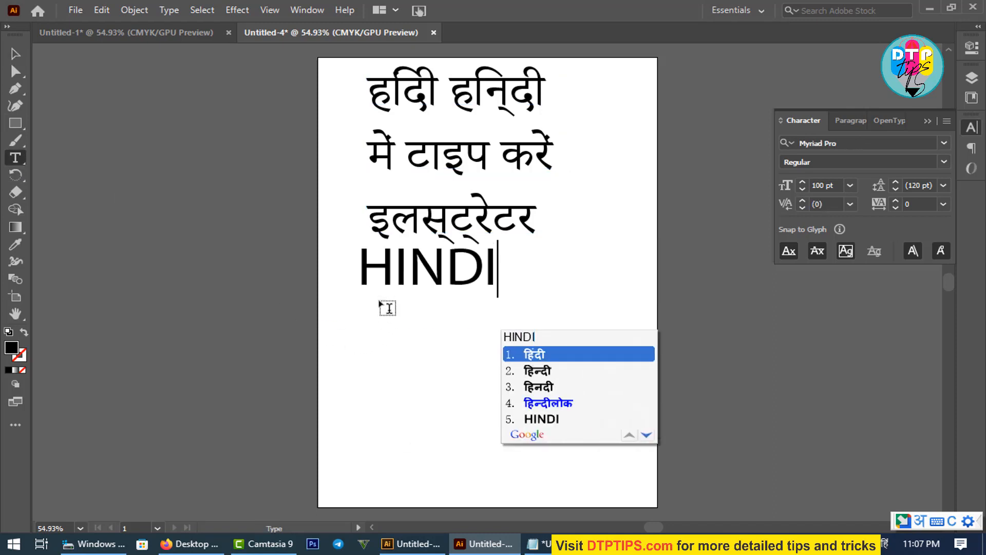
{"action": "key", "text": "Down"}
{"action": "key", "text": "Return"}
{"action": "type", "text": "ME"}
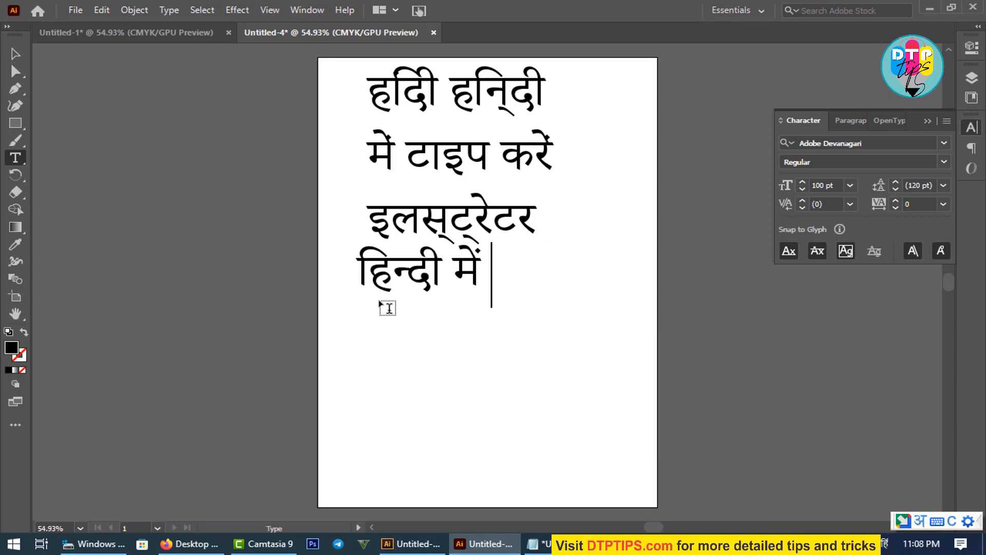
{"action": "left_click", "coordinate": [19, 52]}
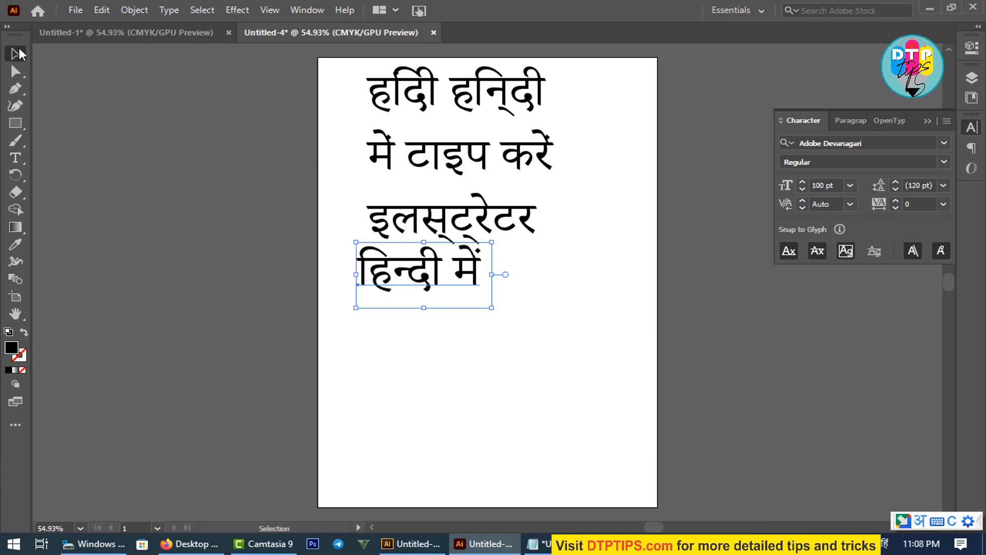
{"action": "left_click_drag", "start_coordinate": [468, 278], "coordinate": [440, 303]}
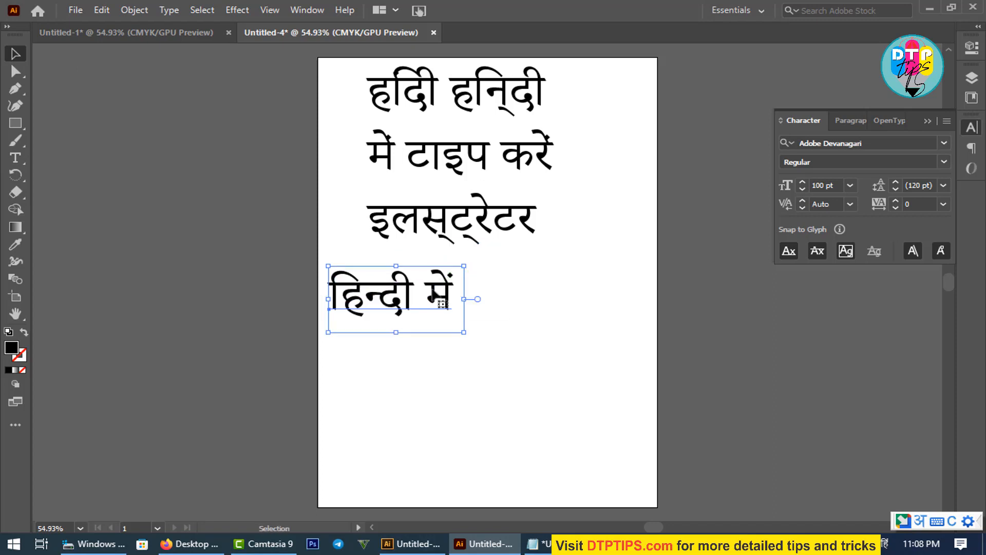
- Append ILLUSTRATOR transliterated as इलस्ट्रेटर to the हिन्दी में line, and move the text slightly to the right
{"action": "double_click", "coordinate": [433, 290]}
{"action": "left_click", "coordinate": [399, 289]}
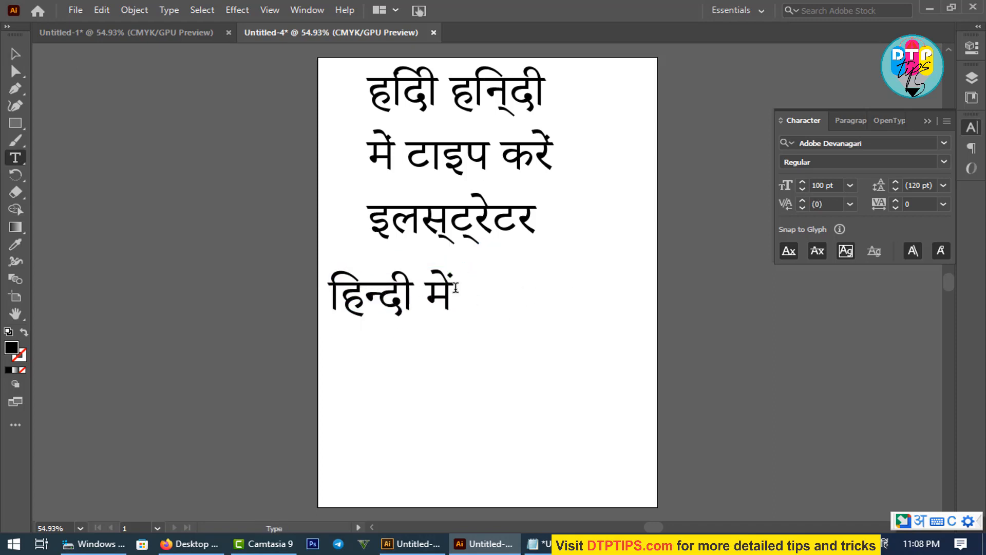
{"action": "left_click", "coordinate": [455, 288]}
{"action": "type", "text": "ILLU"}
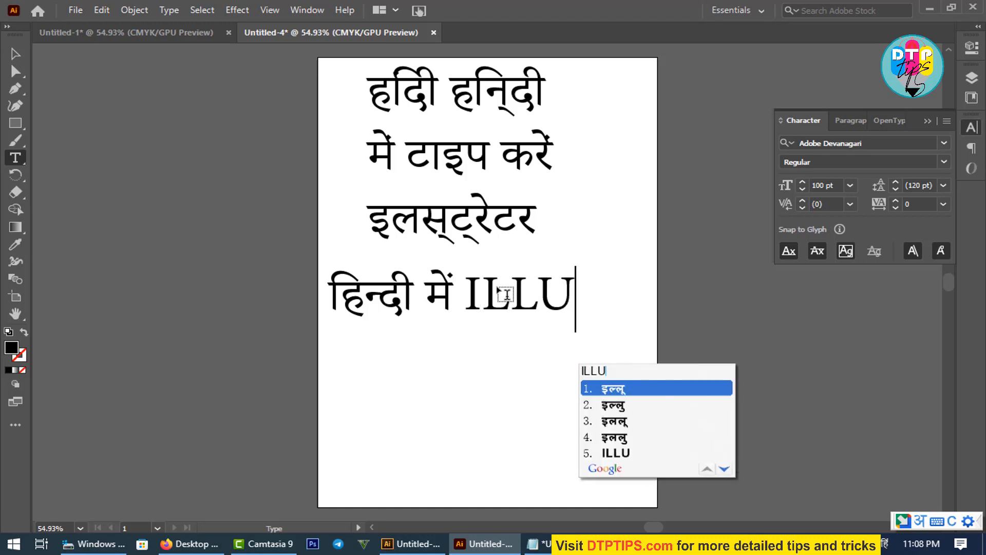
{"action": "type", "text": "STRATOR"}
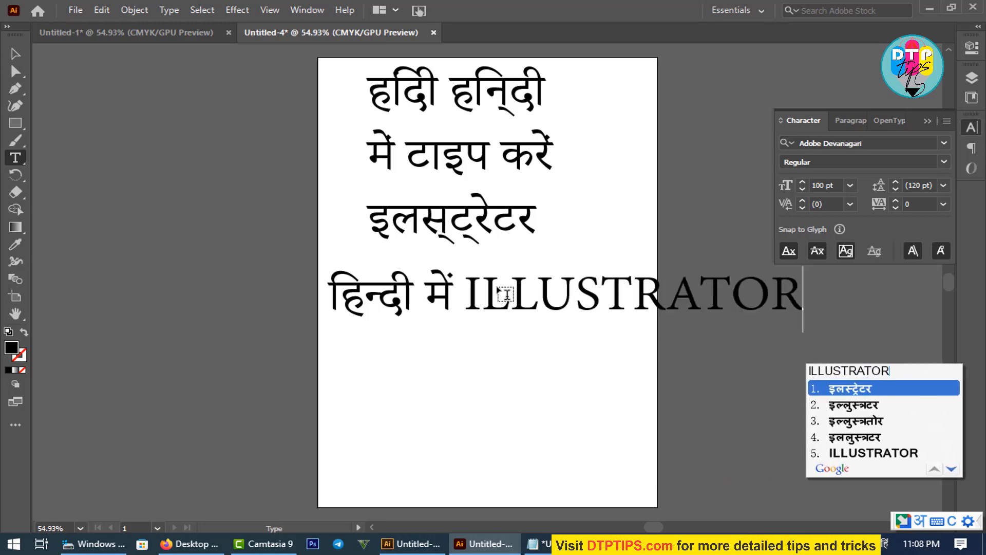
{"action": "key", "text": "Return"}
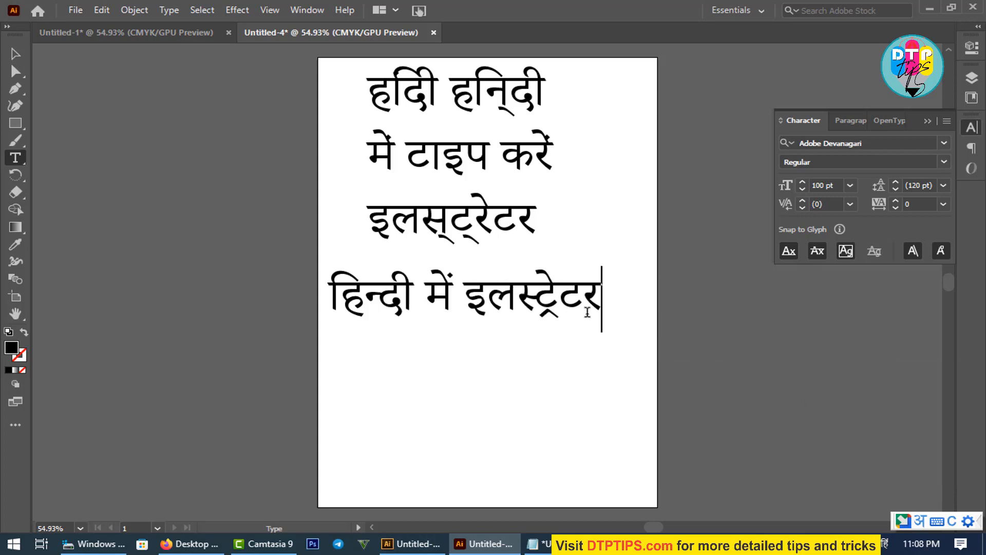
{"action": "key", "text": "Escape"}
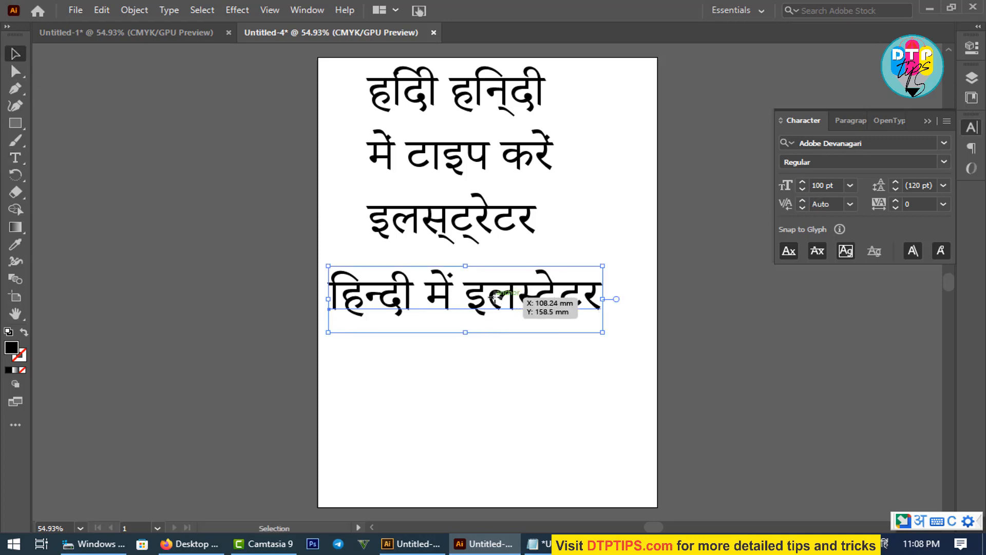
{"action": "left_click_drag", "start_coordinate": [516, 296], "coordinate": [530, 293]}
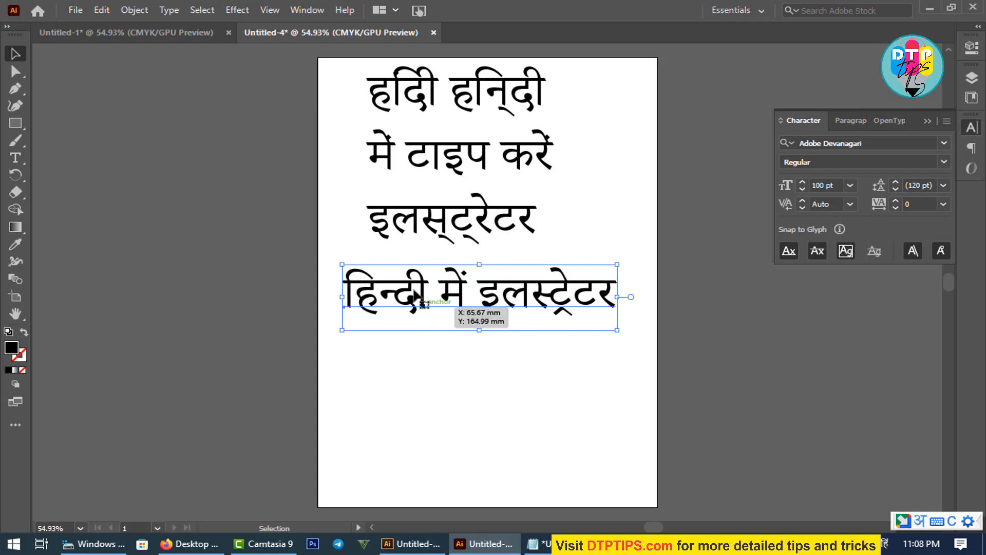
- Copy the full line हिन्दी में इलस्ट्रेटर, and in the other Illustrator window move the two-line text group about 278 pt right and 115 pt down
{"action": "double_click", "coordinate": [565, 300]}
{"action": "key", "text": "ctrl+a"}
{"action": "key", "text": "ctrl+c"}
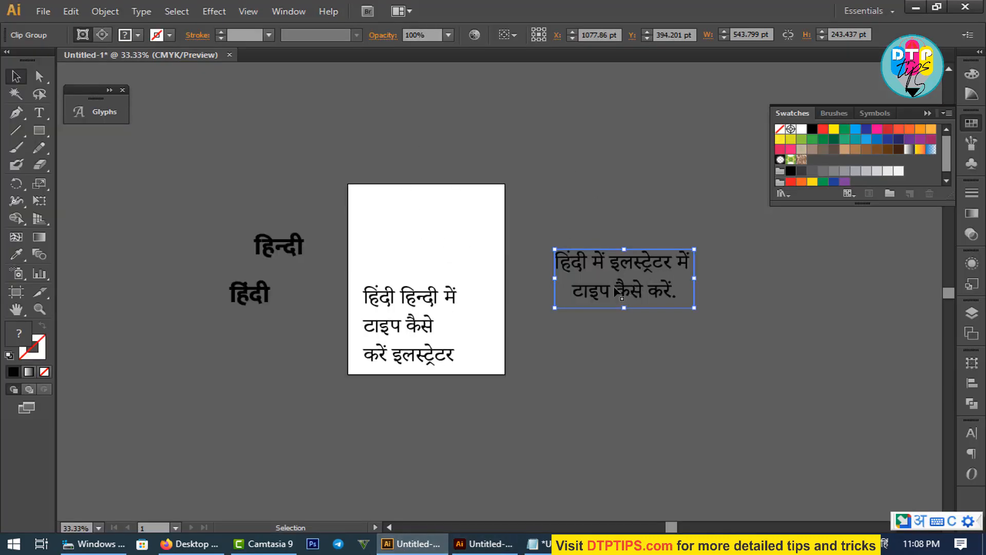
{"action": "left_click_drag", "start_coordinate": [607, 288], "coordinate": [678, 315]}
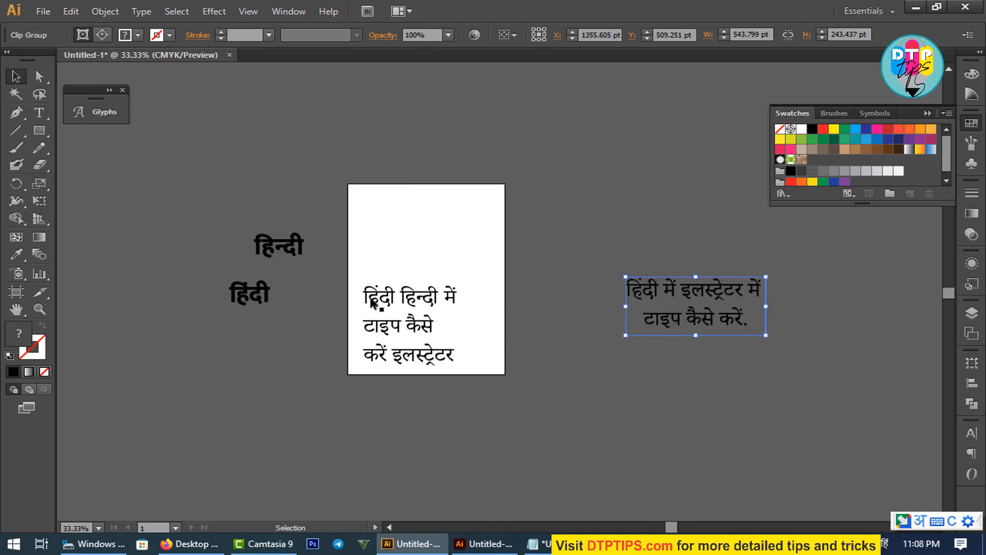
- Draw a text area across the upper part of the artboard and paste the copied Hindi line into it
{"action": "left_click", "coordinate": [39, 112]}
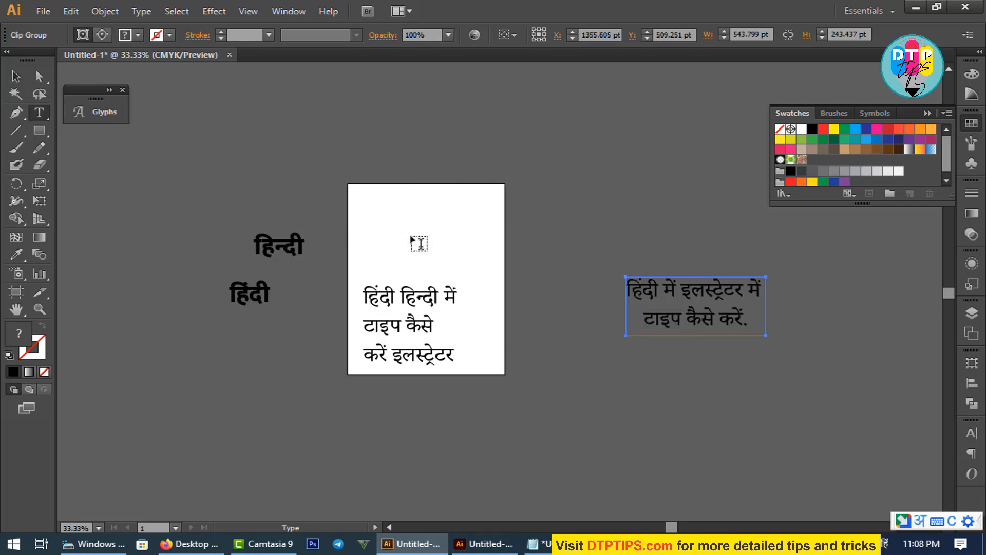
{"action": "left_click_drag", "start_coordinate": [360, 198], "coordinate": [489, 267]}
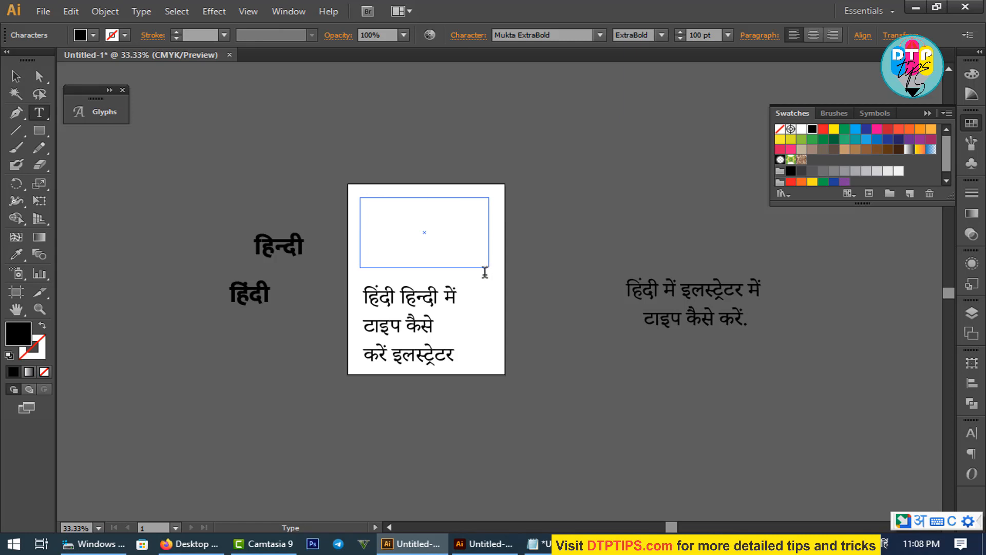
{"action": "key", "text": "ctrl+v"}
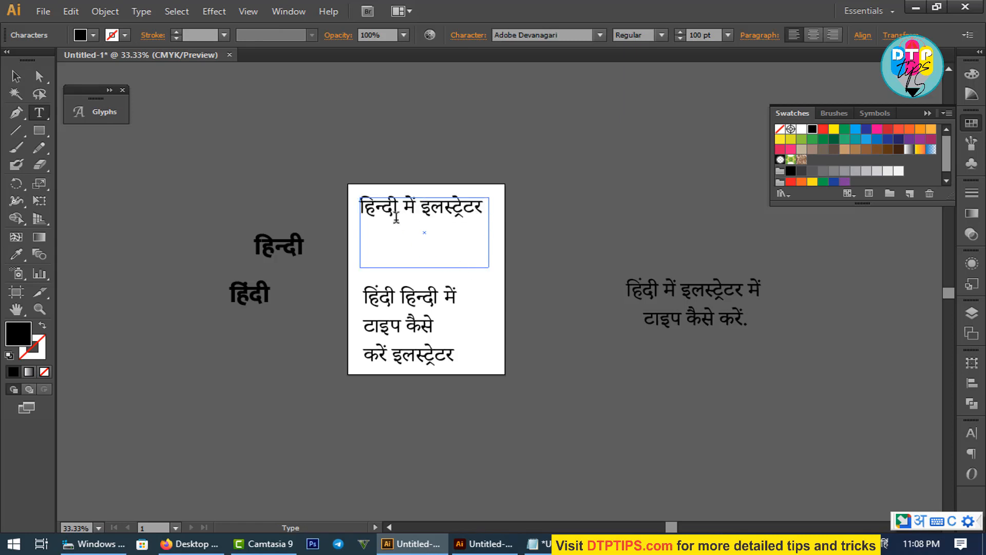
{"action": "key", "text": "Escape"}
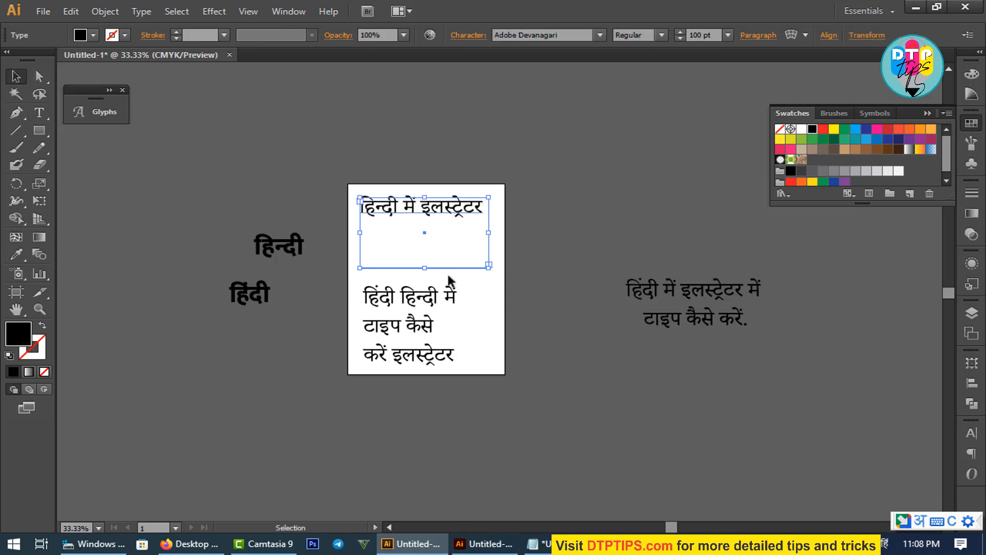
{"action": "left_click_drag", "start_coordinate": [424, 267], "coordinate": [443, 222]}
{"action": "left_click", "coordinate": [497, 255]}
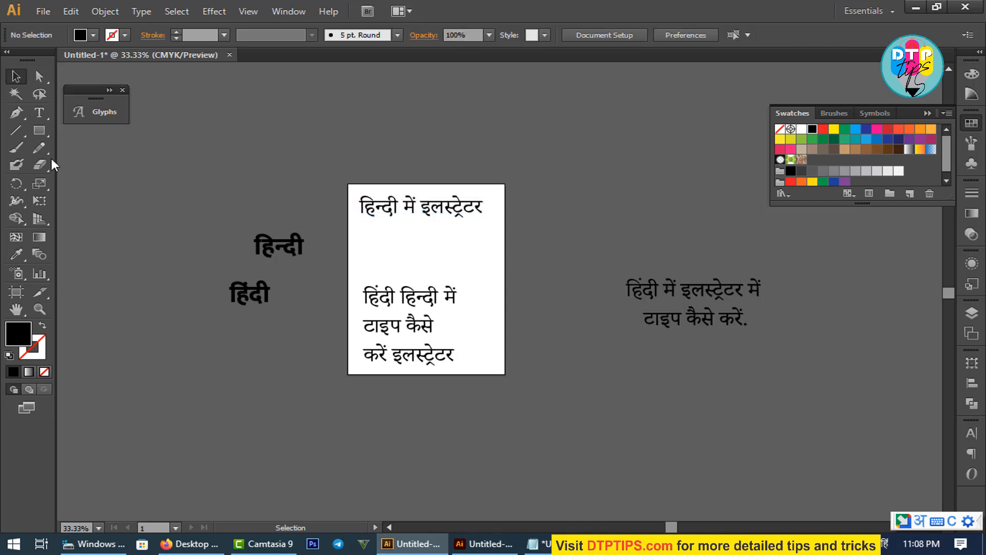
- Add a point text below the pasted line with HINDI transliterated as हिन्दी in Mukta ExtraBold
{"action": "left_click", "coordinate": [39, 112]}
{"action": "left_click", "coordinate": [370, 249]}
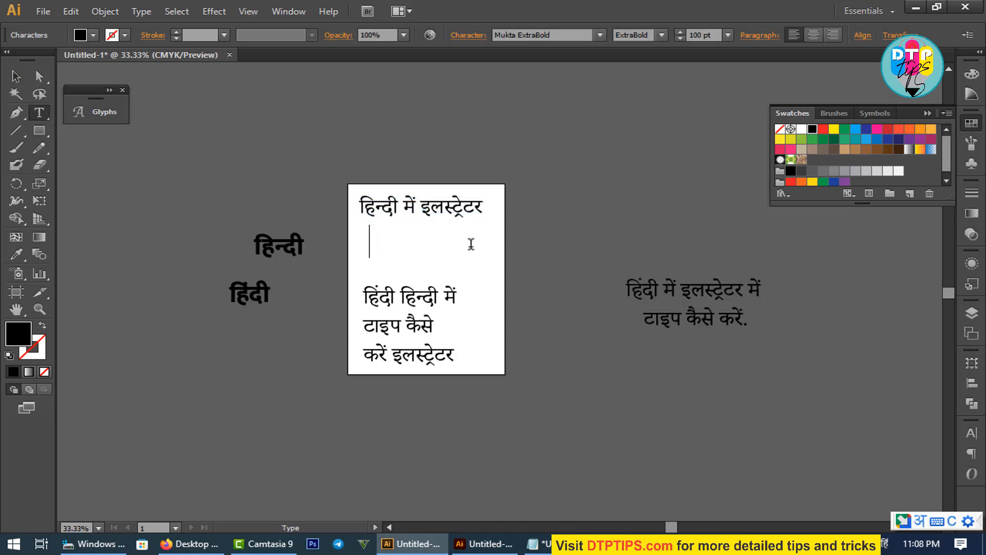
{"action": "type", "text": "HINDI"}
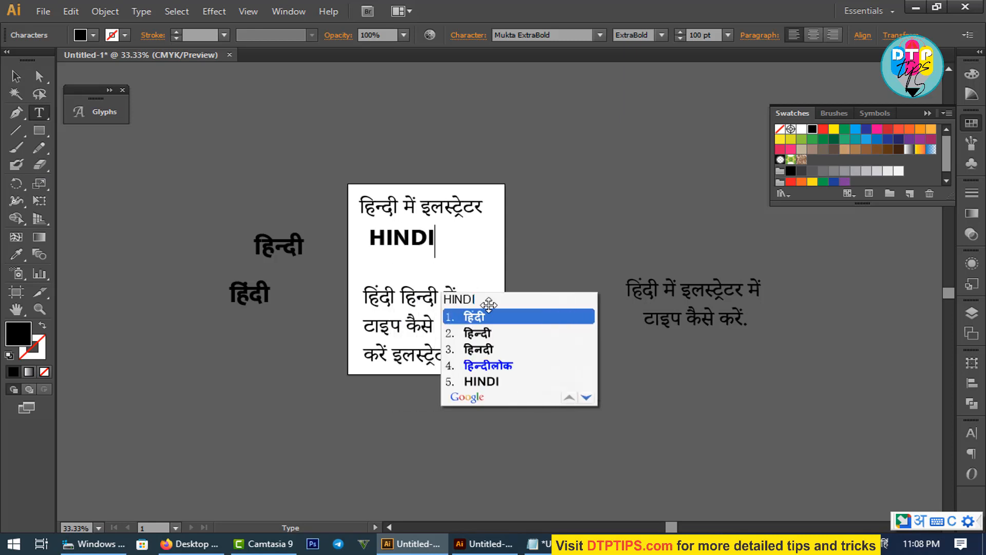
{"action": "left_click", "coordinate": [478, 349]}
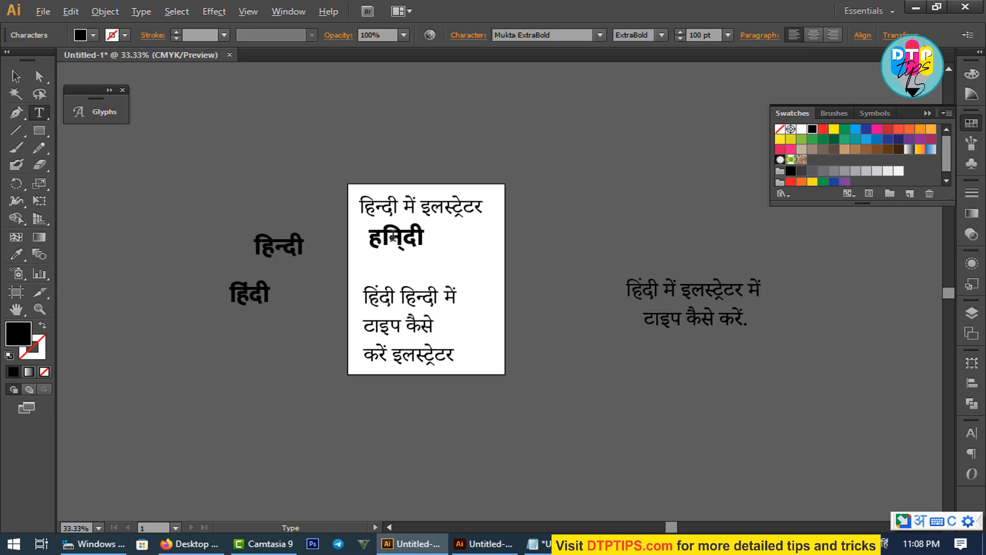
- Delete the misplaced ि sign before न् in the bold word and insert it before ह
{"action": "scroll", "coordinate": [389, 239], "scroll_direction": "up", "scroll_amount": 3}
{"action": "scroll", "coordinate": [389, 247], "scroll_direction": "down", "scroll_amount": 1}
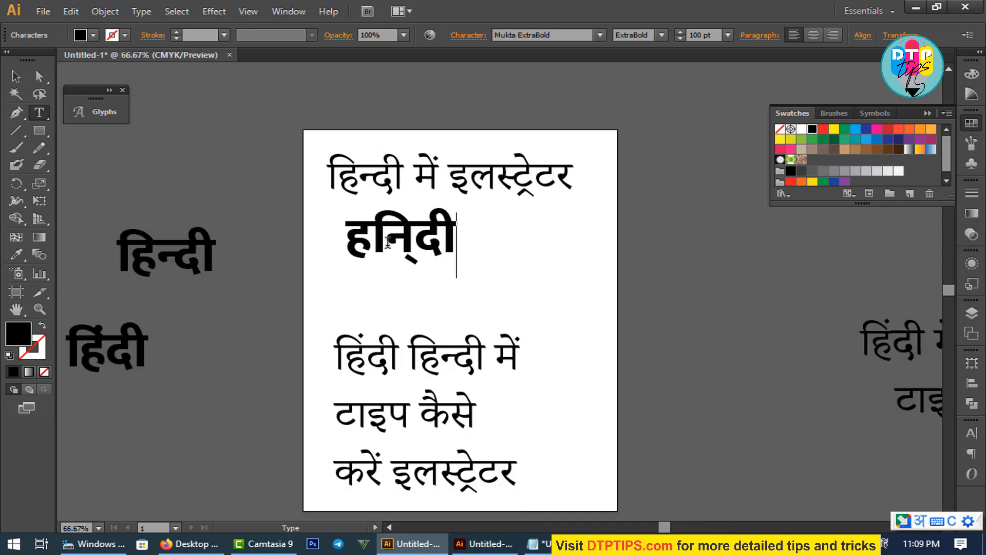
{"action": "left_click", "coordinate": [389, 234]}
{"action": "left_click", "coordinate": [371, 233]}
{"action": "key", "text": "shift+Right"}
{"action": "key", "text": "Delete"}
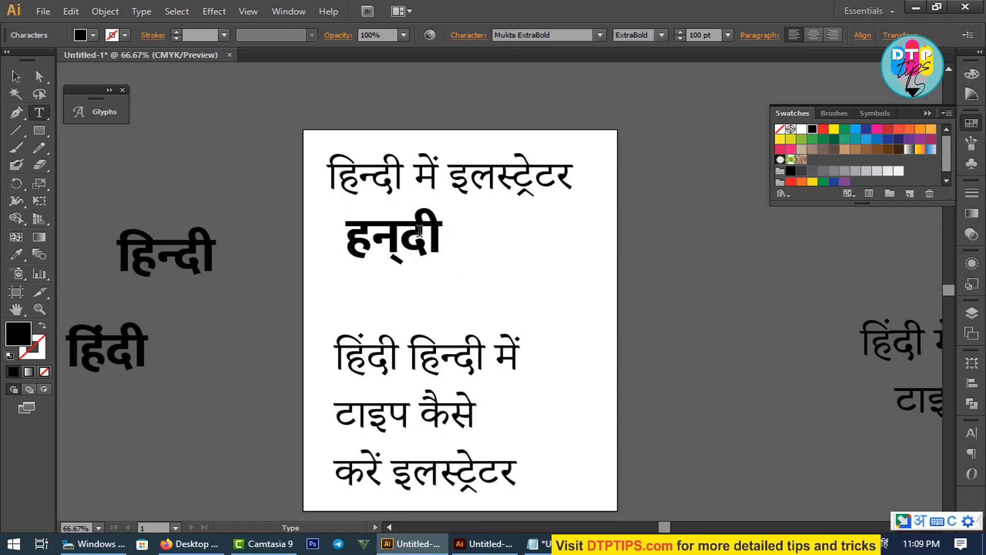
{"action": "type", "text": "ि"}
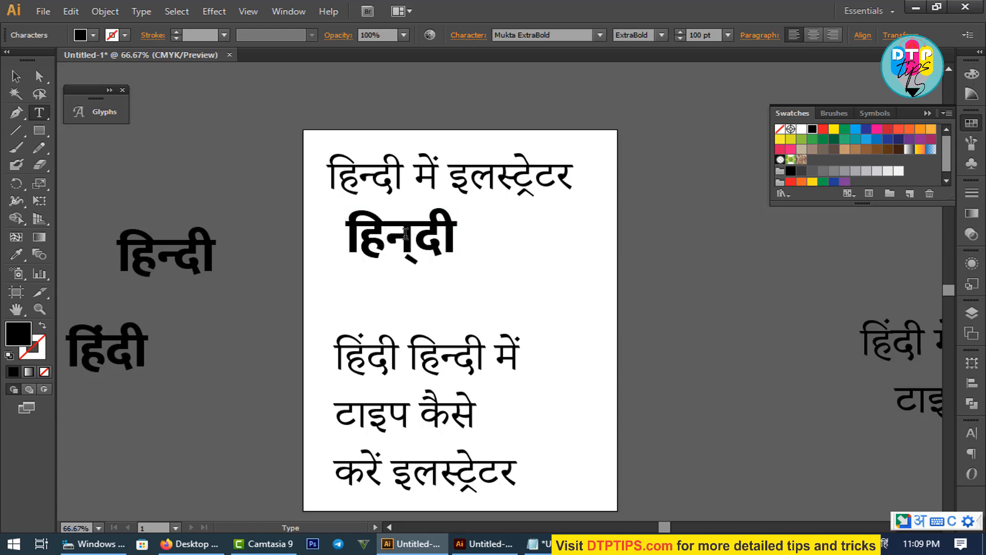
- Replace the न् in the bold word with the half न glyph from the Mukta ExtraBold glyph set
{"action": "key", "text": "shift+Right"}
{"action": "left_click", "coordinate": [415, 240]}
{"action": "left_click_drag", "start_coordinate": [415, 237], "coordinate": [397, 240]}
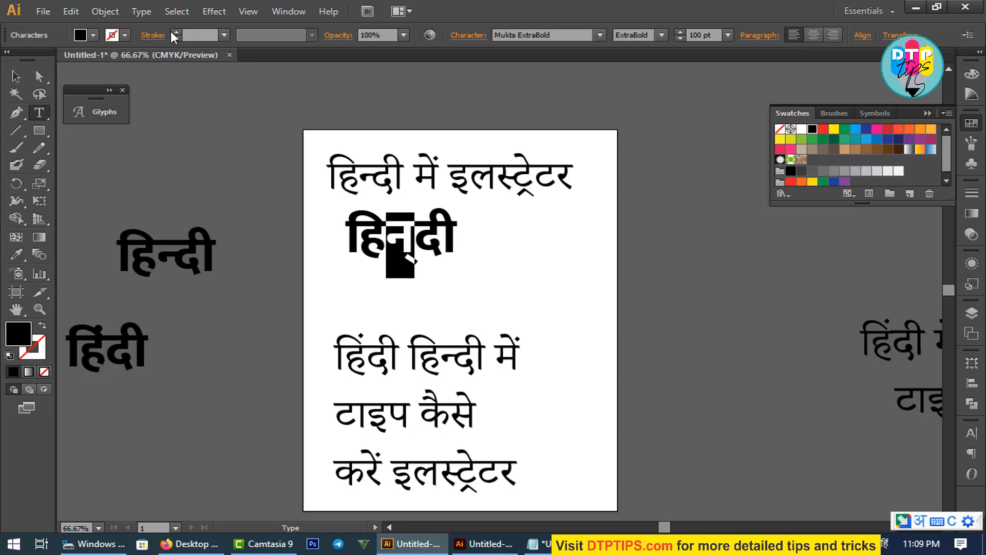
{"action": "left_click", "coordinate": [141, 11]}
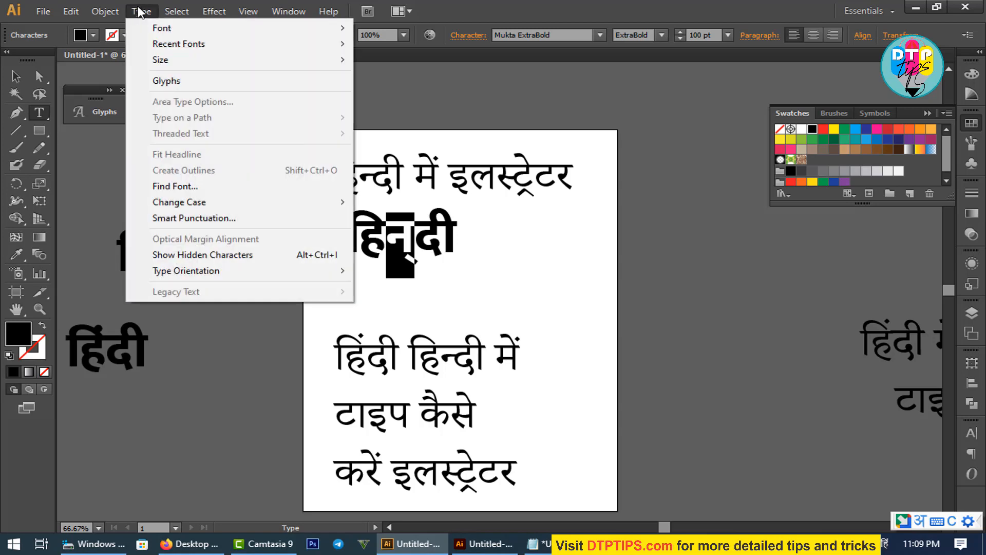
{"action": "left_click", "coordinate": [170, 81]}
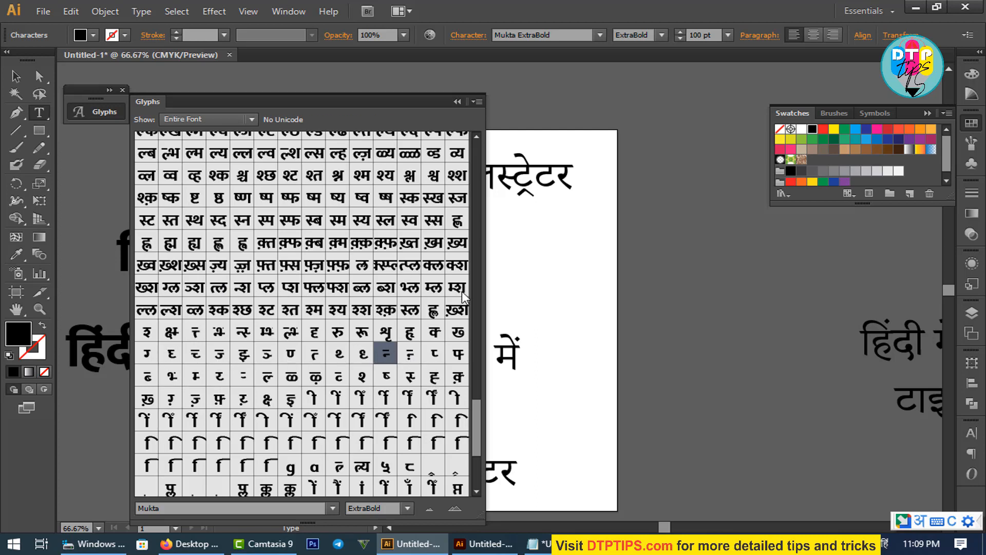
{"action": "scroll", "coordinate": [474, 434], "scroll_direction": "up", "scroll_amount": 4}
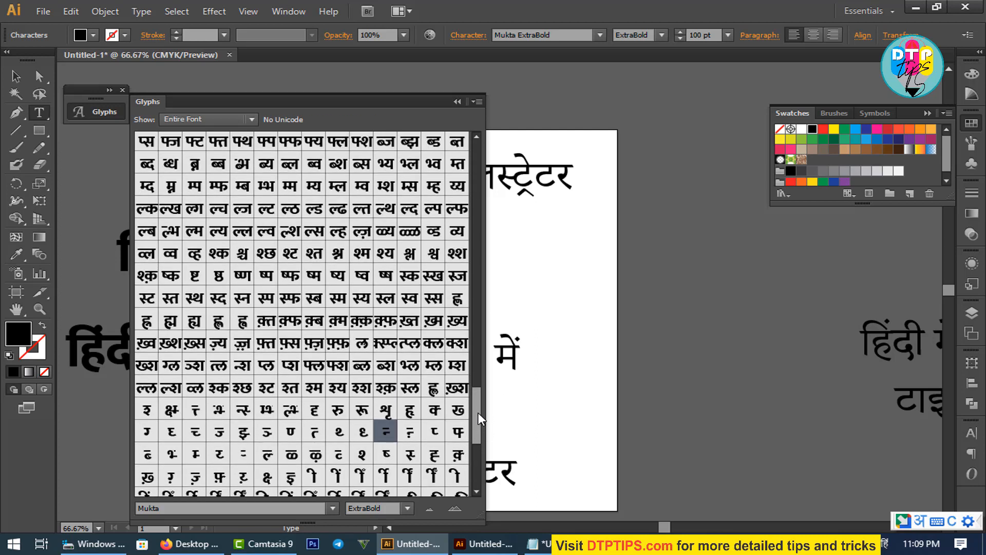
{"action": "scroll", "coordinate": [476, 429], "scroll_direction": "down", "scroll_amount": 2}
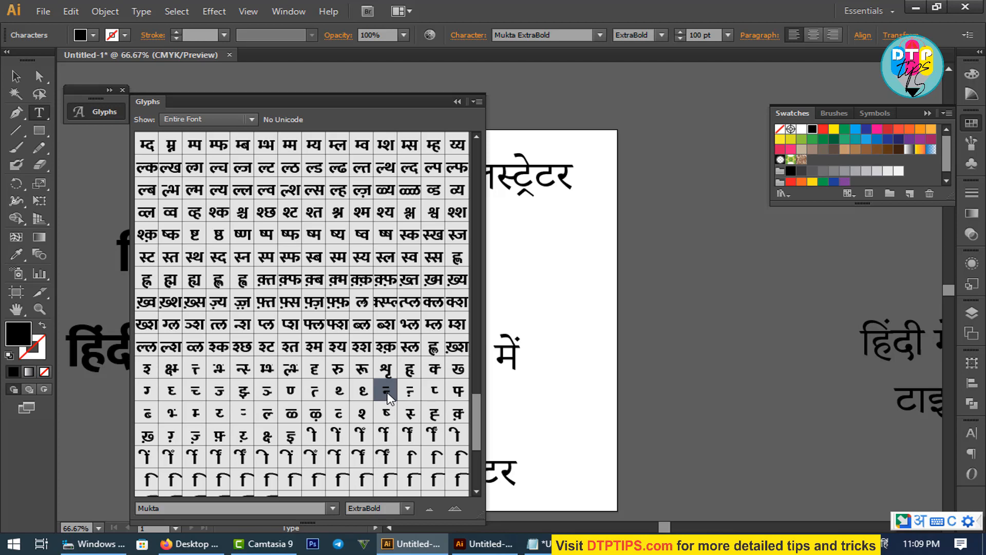
{"action": "left_click", "coordinate": [457, 101]}
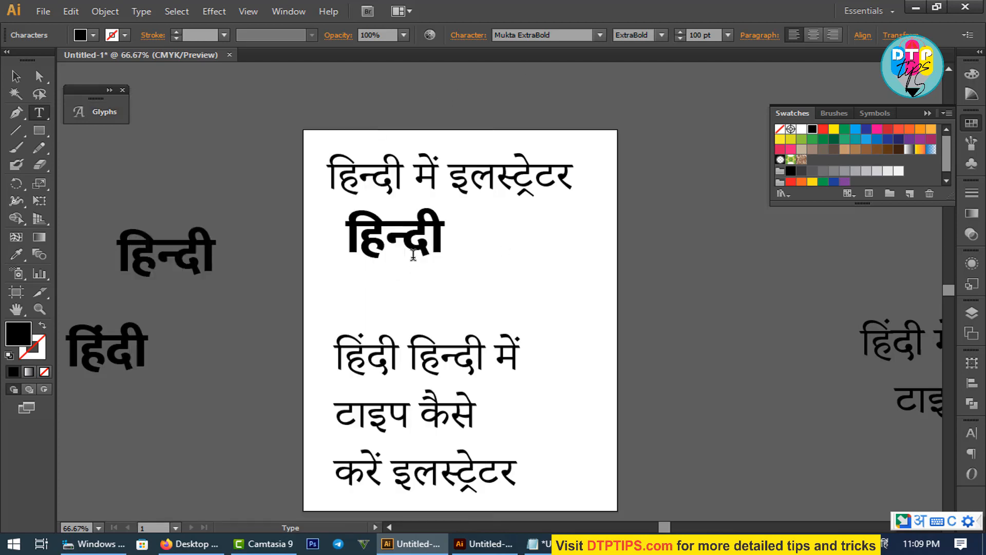
- Move the bold हिन्दी text slightly right and down, and convert it to outlines
{"action": "left_click", "coordinate": [16, 76]}
{"action": "left_click_drag", "start_coordinate": [432, 242], "coordinate": [483, 251]}
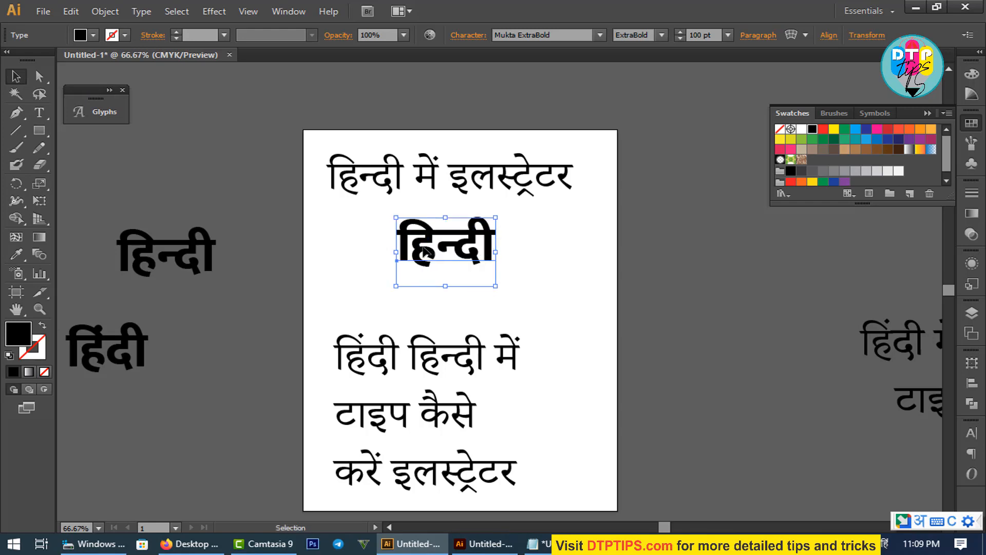
{"action": "left_click", "coordinate": [141, 12]}
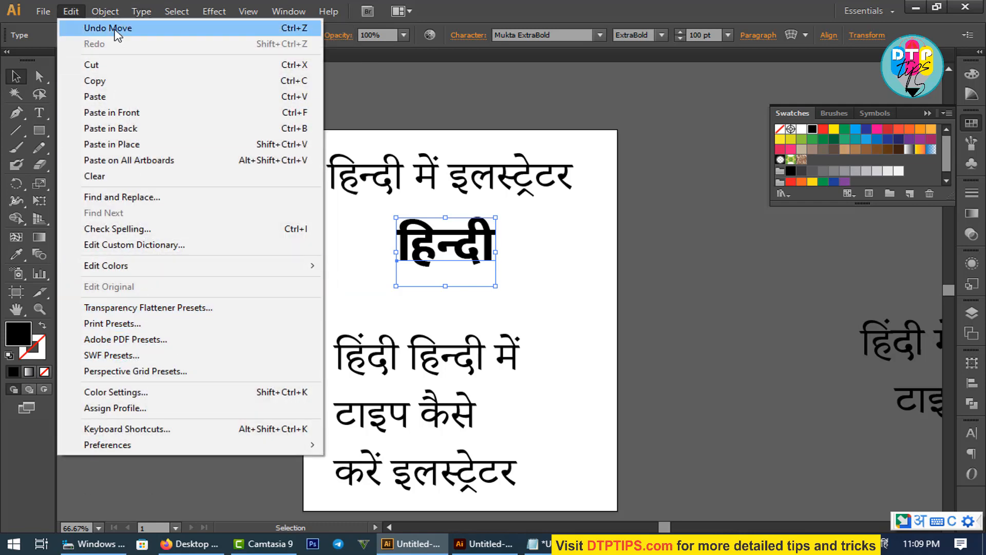
{"action": "mouse_move", "coordinate": [167, 307]}
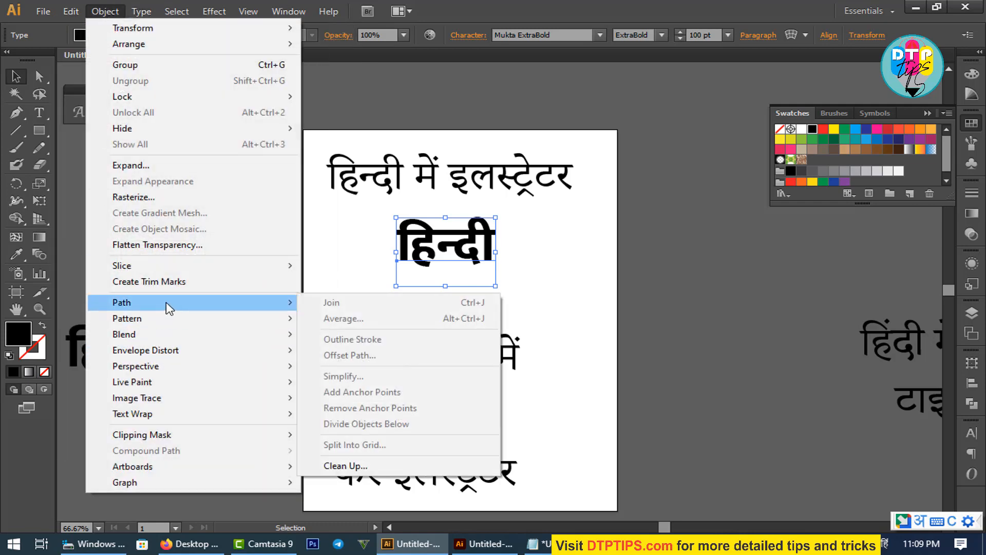
{"action": "left_click", "coordinate": [442, 250]}
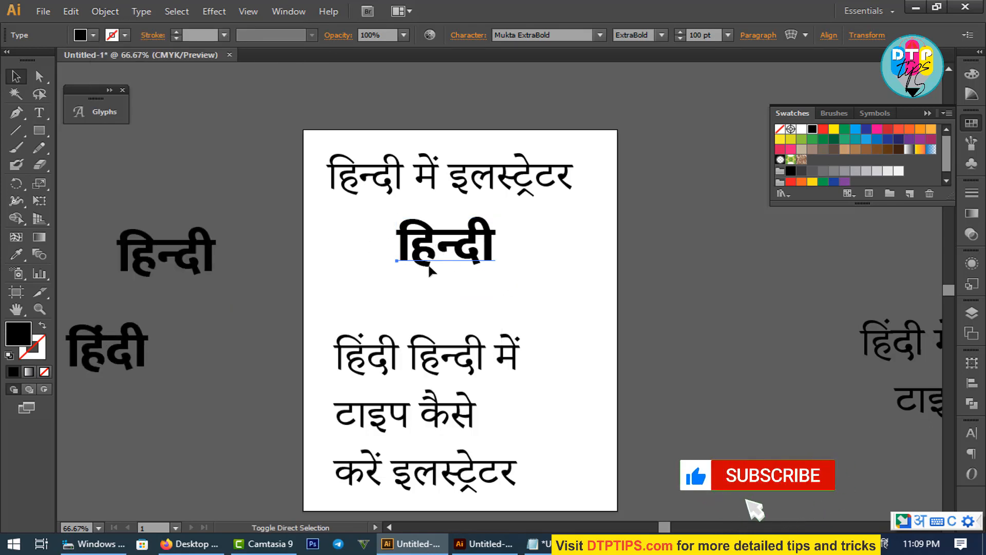
{"action": "key", "text": "ctrl+shift+o"}
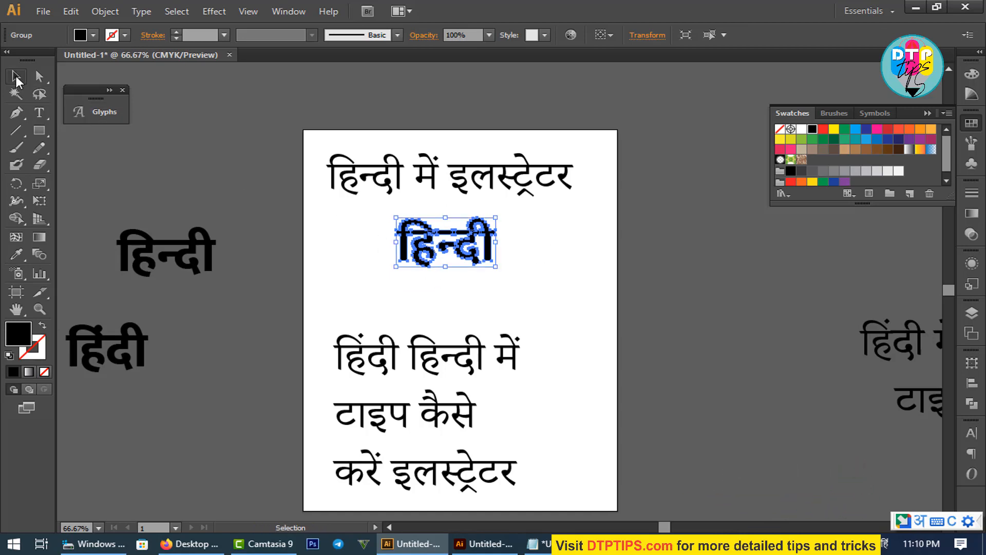
{"action": "left_click", "coordinate": [537, 298]}
{"action": "left_click", "coordinate": [477, 260]}
{"action": "left_click", "coordinate": [532, 292]}
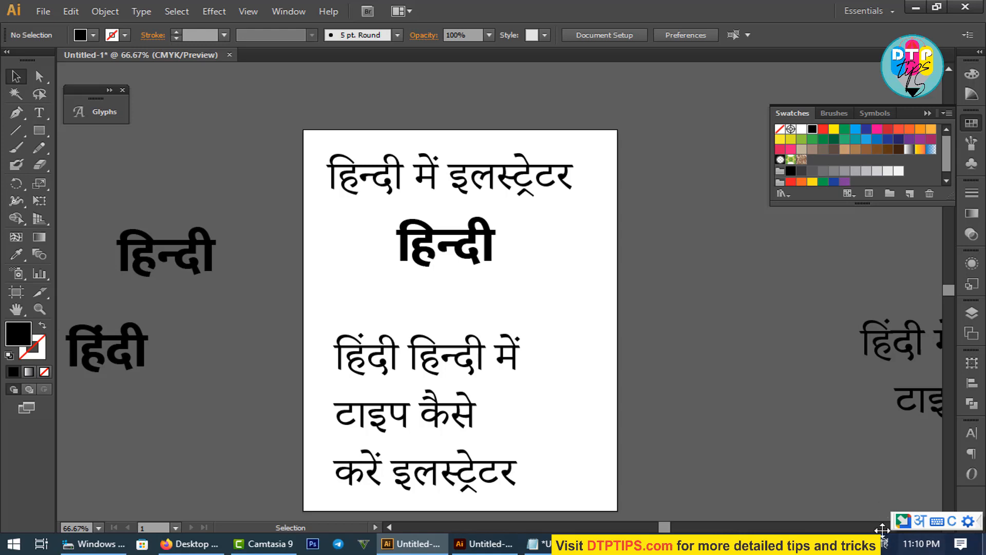
- Switch to Firefox and look through the tutorial posts on the dtptips.com home page
{"action": "left_click", "coordinate": [187, 545]}
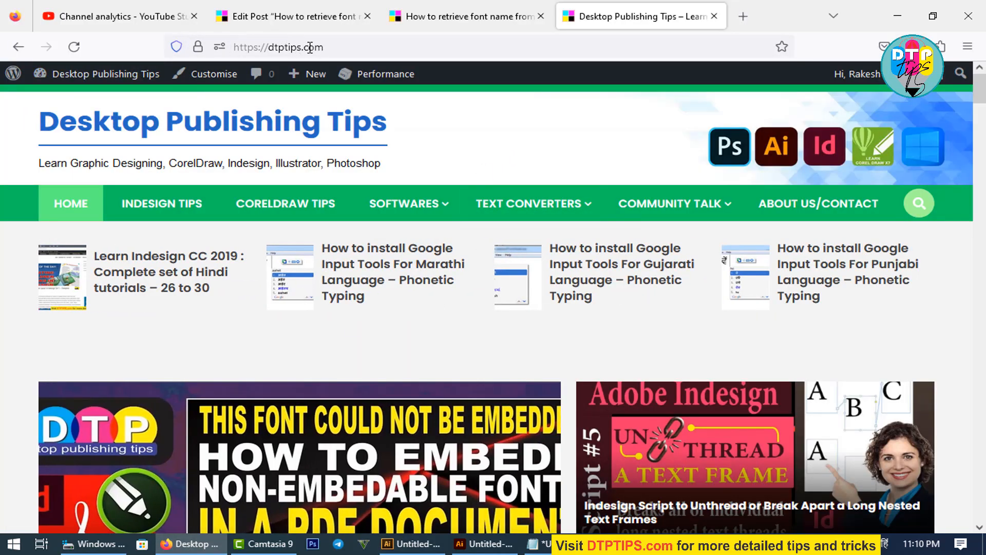
{"action": "scroll", "coordinate": [601, 359], "scroll_direction": "down", "scroll_amount": 2}
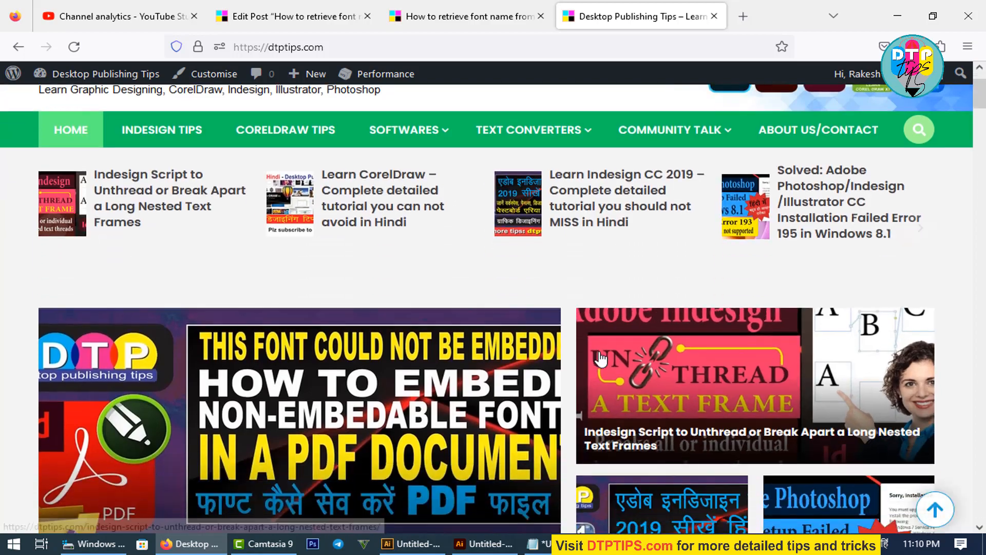
{"action": "scroll", "coordinate": [565, 344], "scroll_direction": "down", "scroll_amount": 3}
{"action": "scroll", "coordinate": [526, 331], "scroll_direction": "up", "scroll_amount": 3}
{"action": "scroll", "coordinate": [568, 334], "scroll_direction": "down", "scroll_amount": 4}
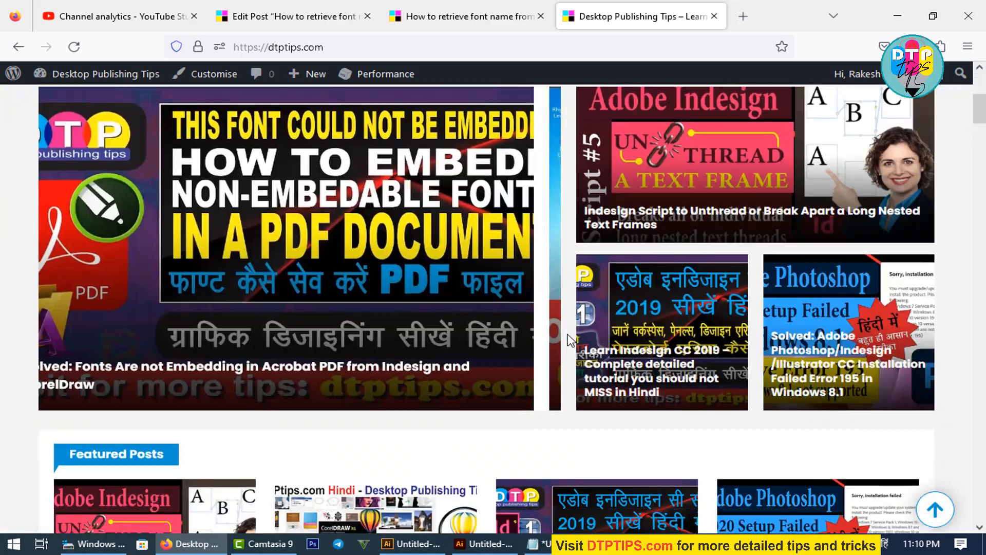
{"action": "scroll", "coordinate": [570, 340], "scroll_direction": "down", "scroll_amount": 10}
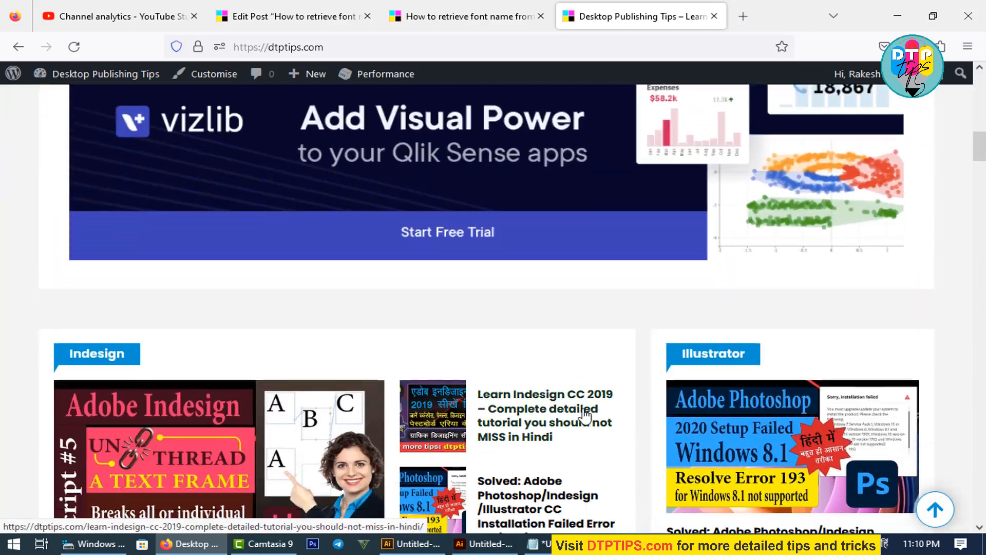
{"action": "scroll", "coordinate": [586, 413], "scroll_direction": "down", "scroll_amount": 18}
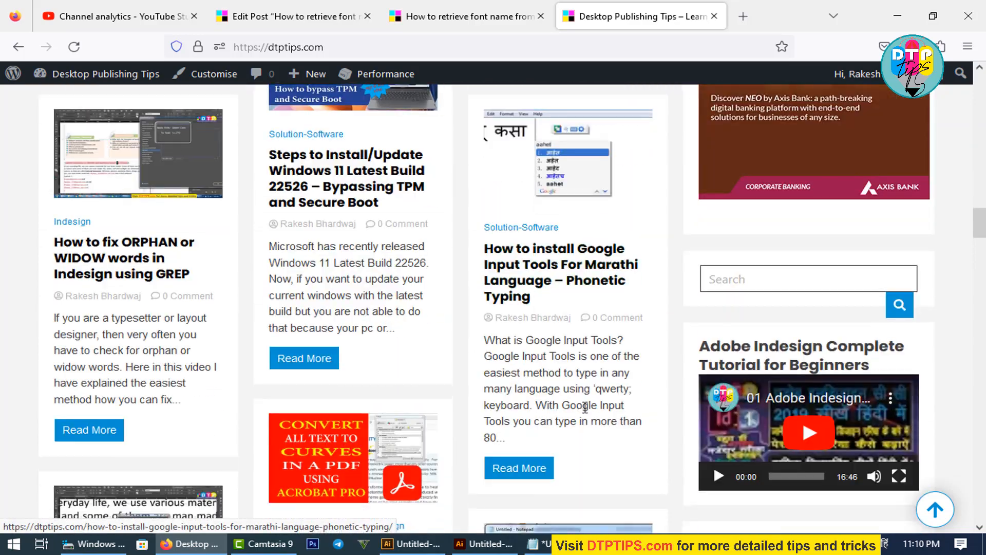
{"action": "scroll", "coordinate": [585, 407], "scroll_direction": "down", "scroll_amount": 20}
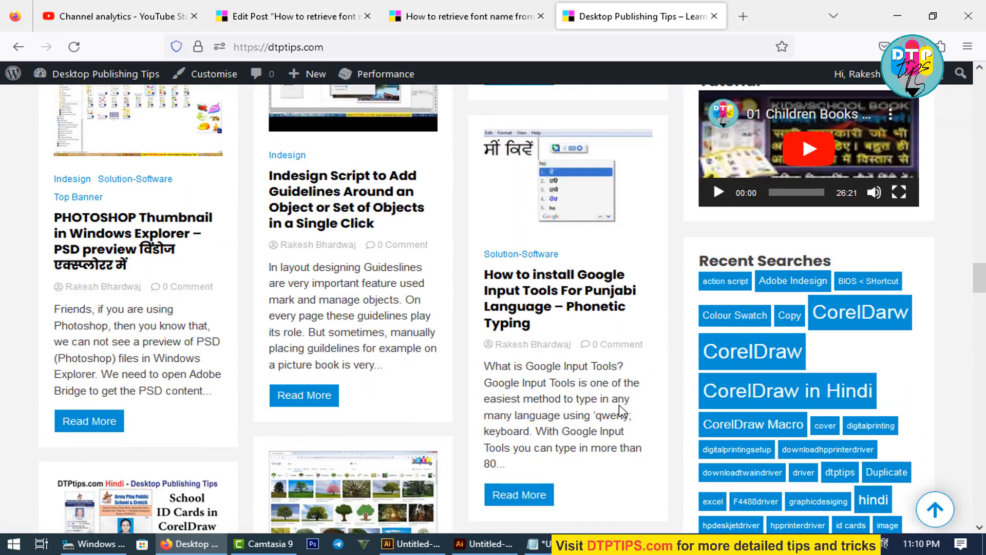
{"action": "scroll", "coordinate": [618, 405], "scroll_direction": "down", "scroll_amount": 7}
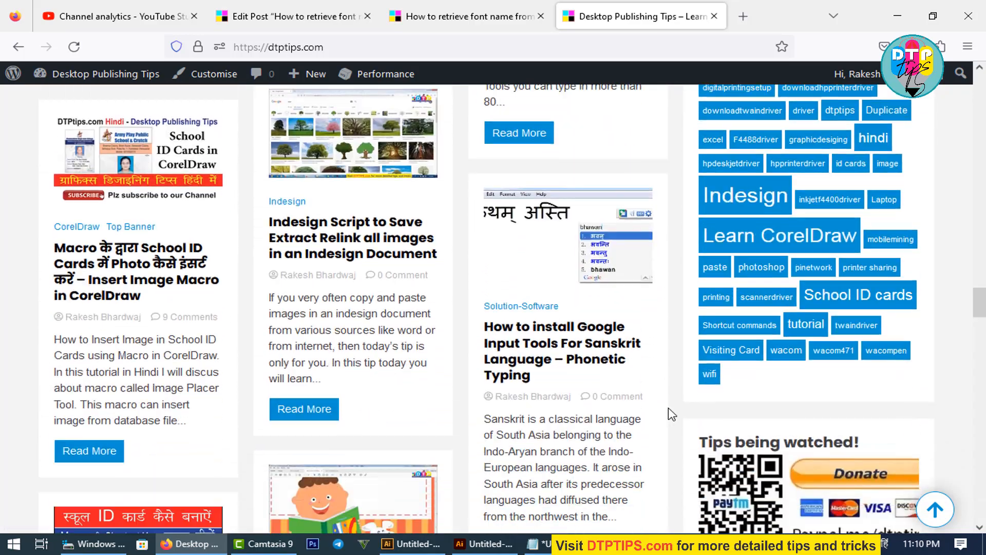
{"action": "scroll", "coordinate": [668, 409], "scroll_direction": "down", "scroll_amount": 7}
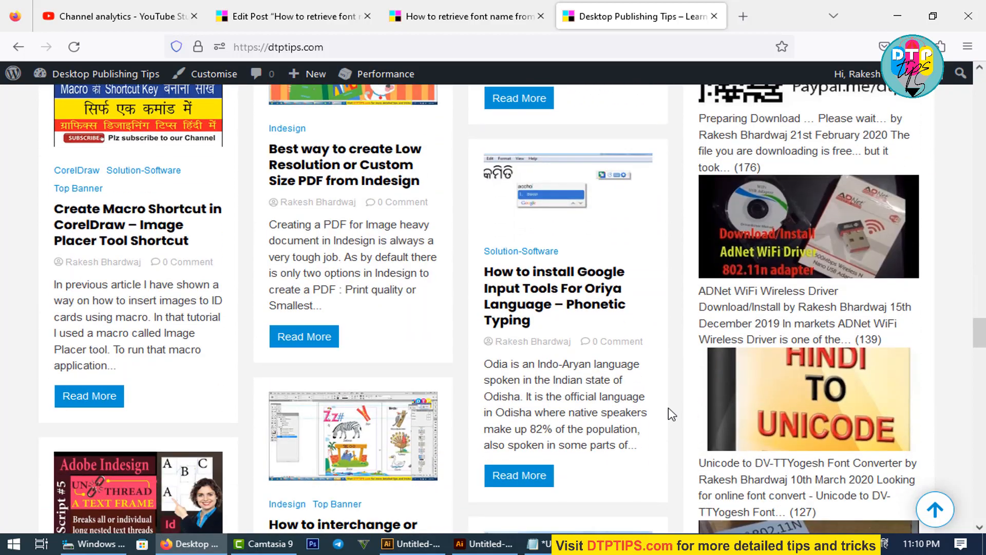
{"action": "scroll", "coordinate": [667, 408], "scroll_direction": "down", "scroll_amount": 4}
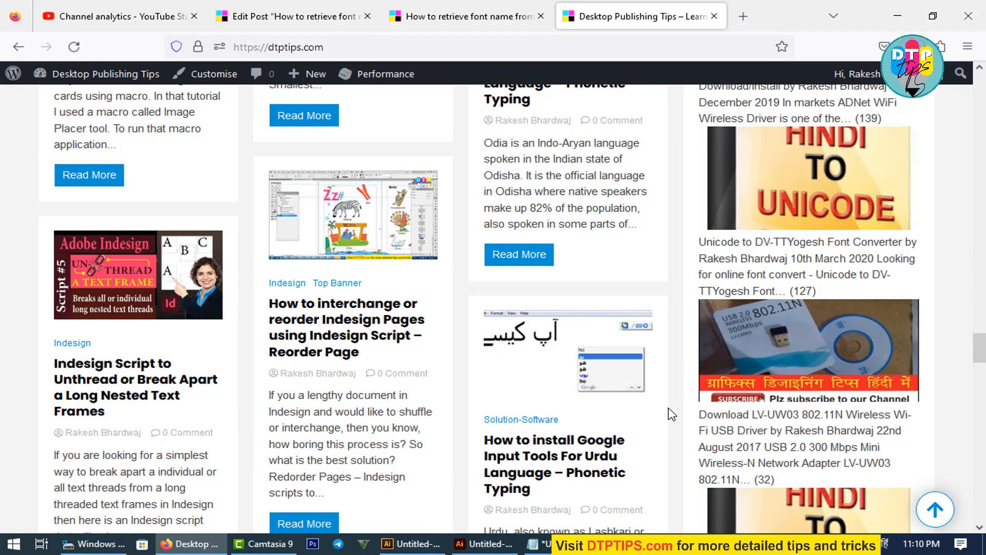